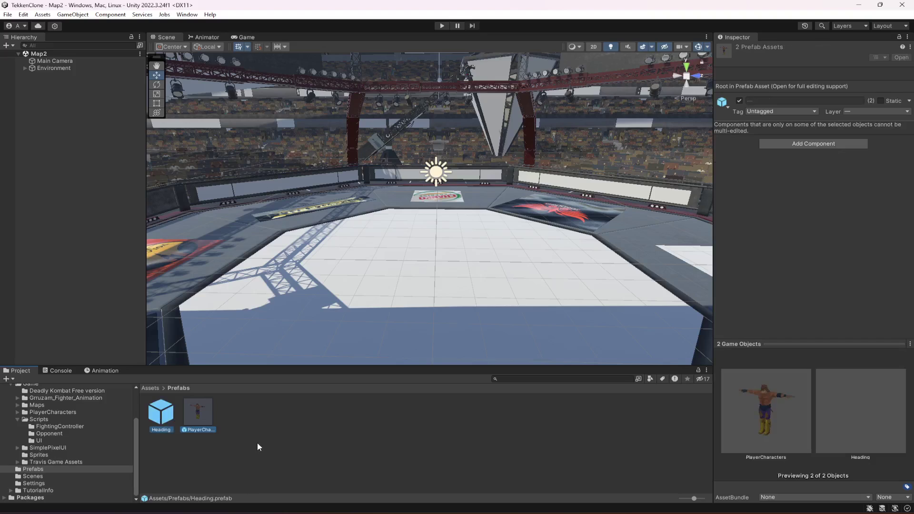
Delete the Heading and PlayerCharacters prefabs from the Prefabs folder.
key(Delete)
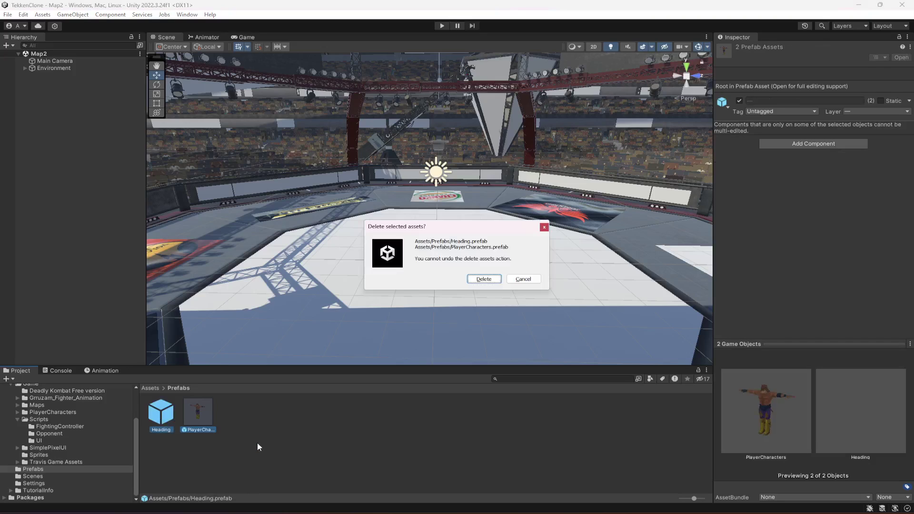
key(Return)
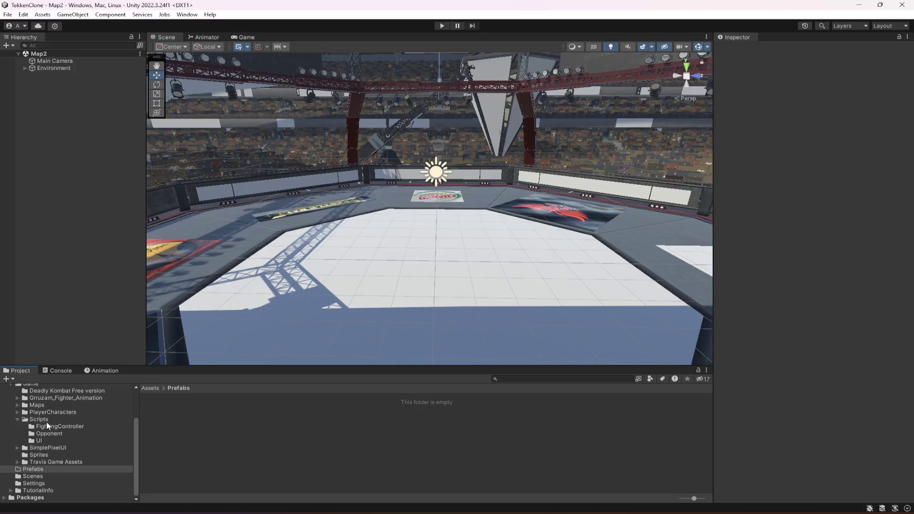
Open the Map1 scene from the project's Scenes folder.
click(48, 405)
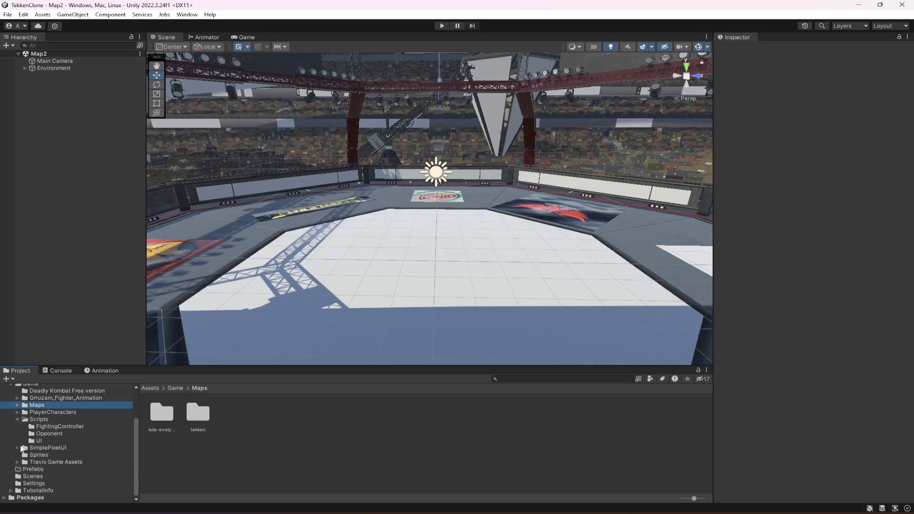
click(33, 476)
click(197, 414)
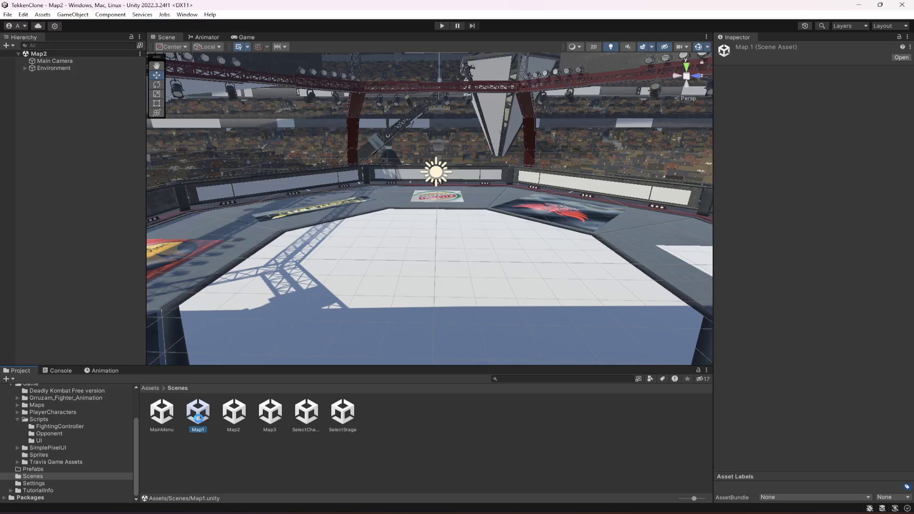
double_click(197, 415)
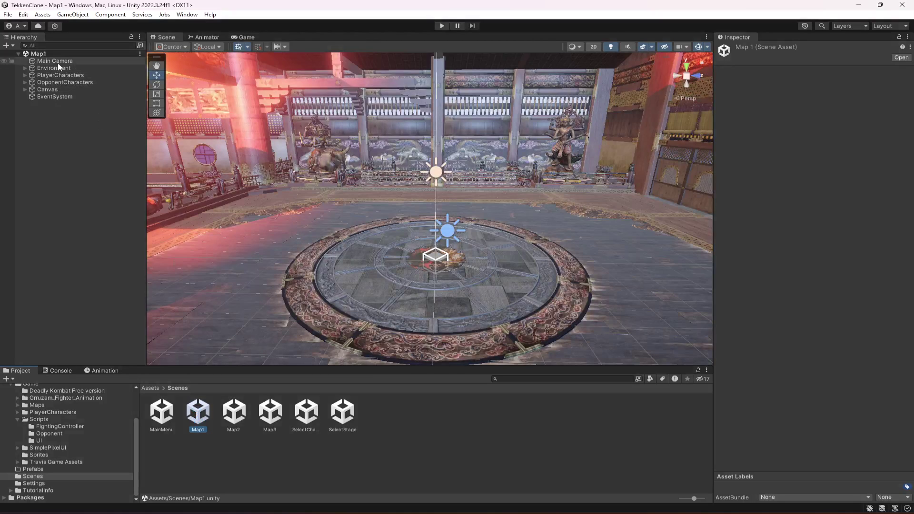
Create prefabs of Main Camera, PlayerCharacters, OpponentCharacters and Canvas in the Prefabs folder, and save the Map1 scene.
click(58, 62)
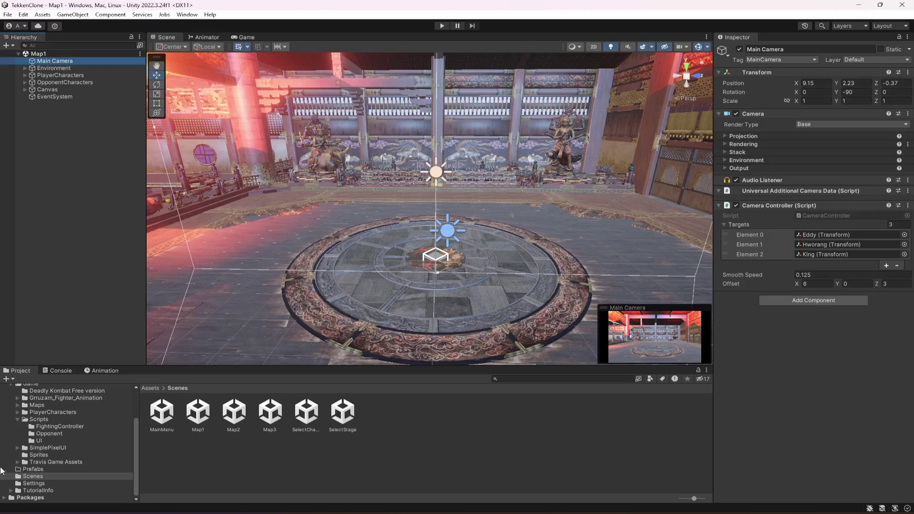
click(34, 469)
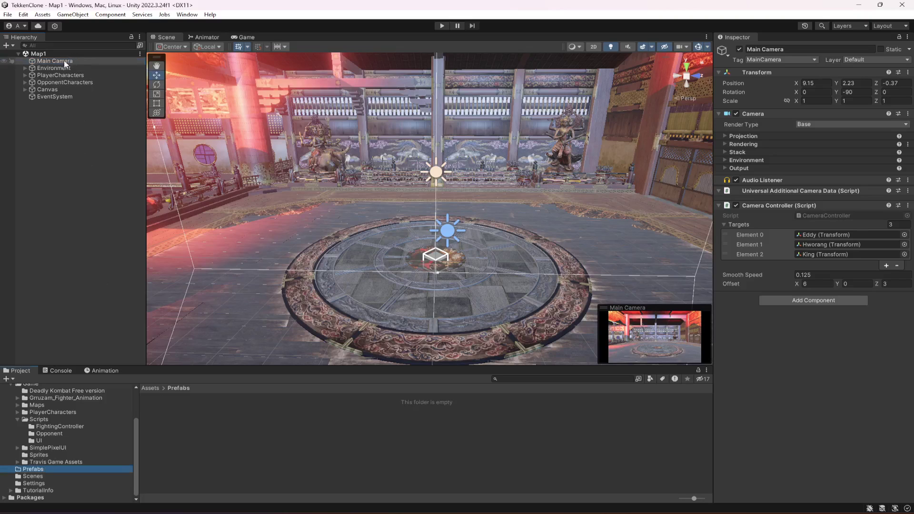
drag(65, 63, 221, 415)
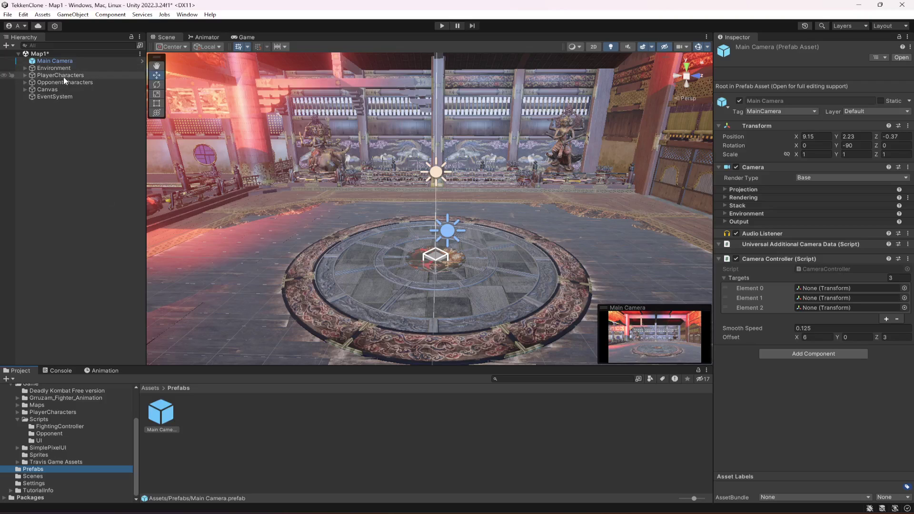
drag(64, 76, 235, 400)
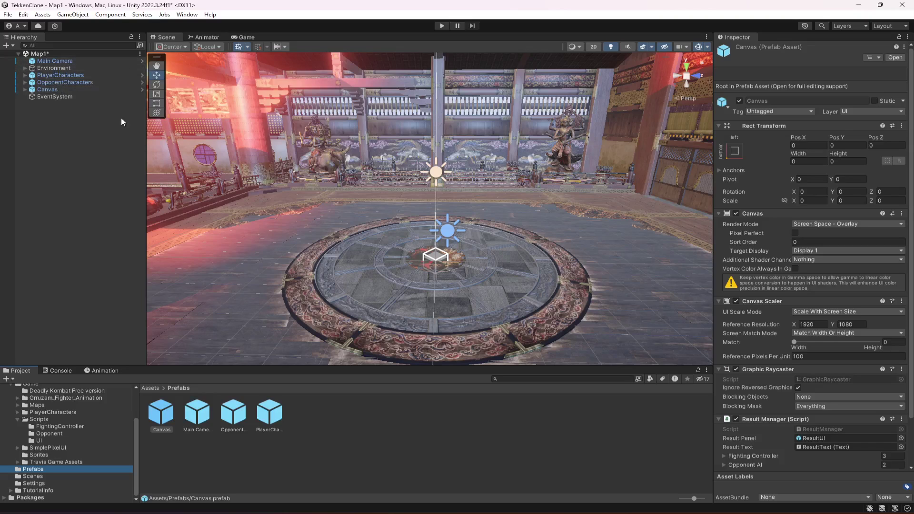
key(ctrl+s)
Open the Map2 scene and delete its existing Main Camera, with the Prefabs folder displayed.
click(34, 477)
double_click(243, 418)
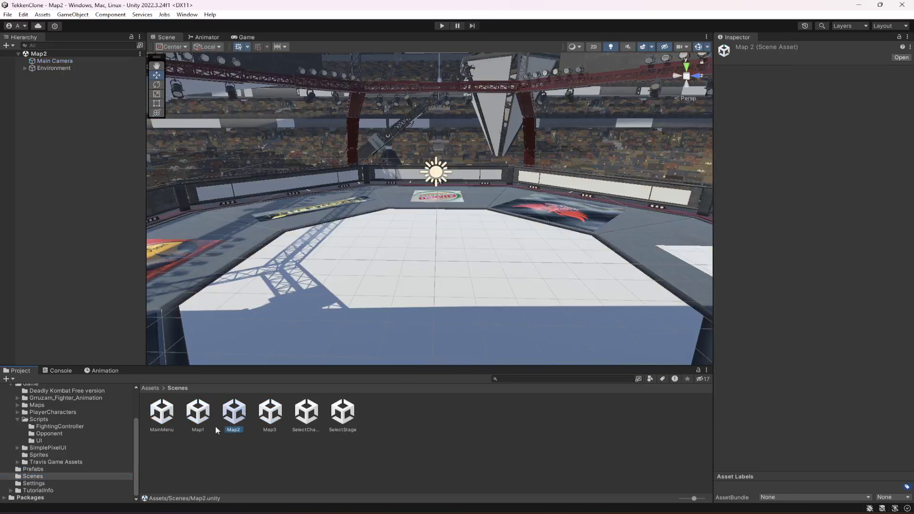
click(50, 469)
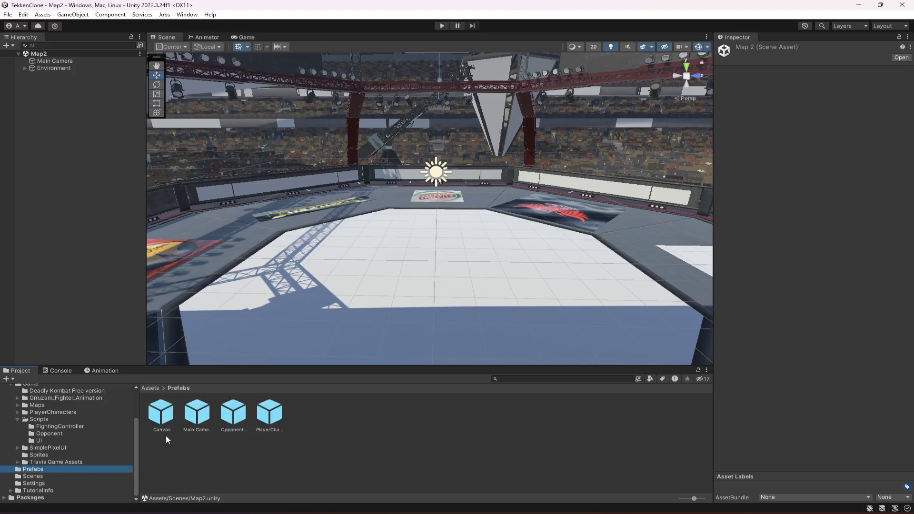
click(52, 61)
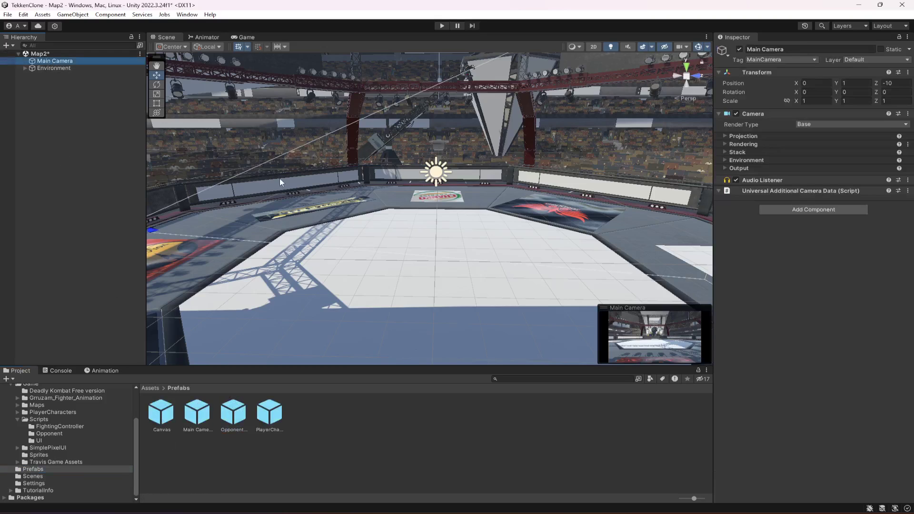
key(Delete)
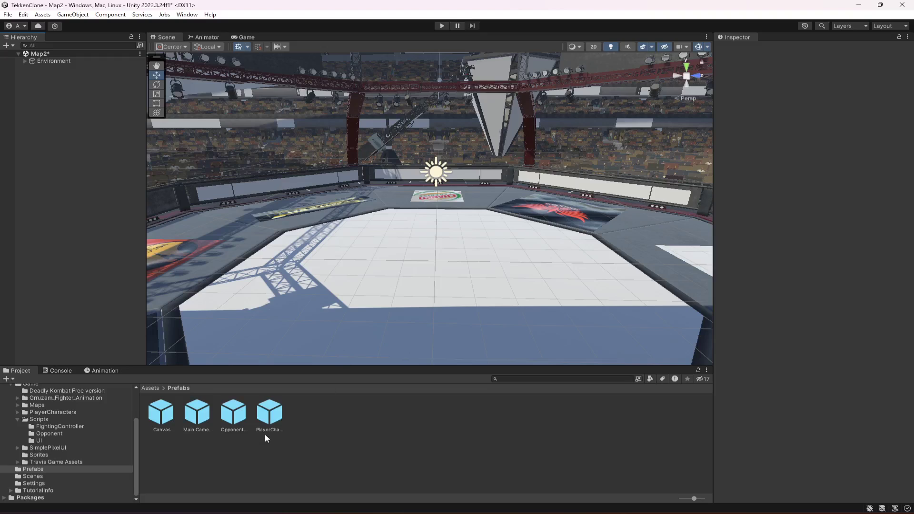
Add the Main Camera prefab to Map2 and place it above Environment in the hierarchy.
drag(131, 263, 80, 159)
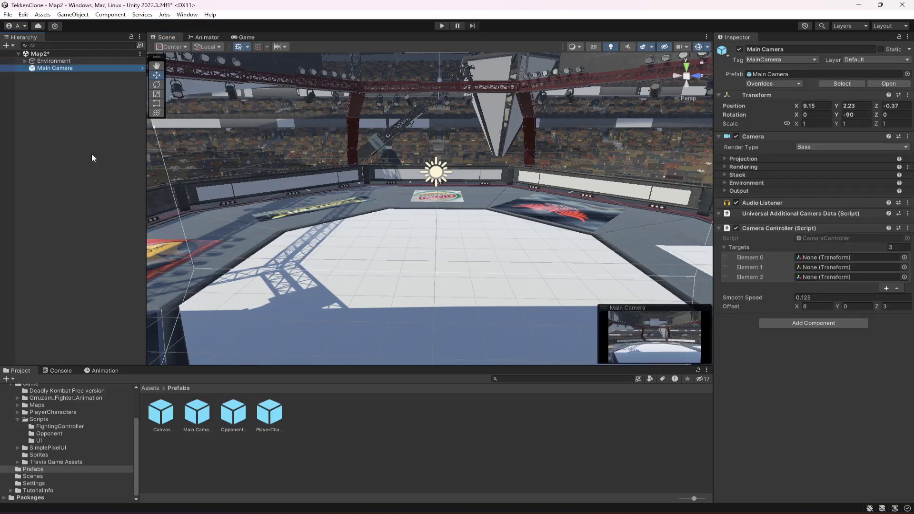
right_drag(334, 215, 519, 166)
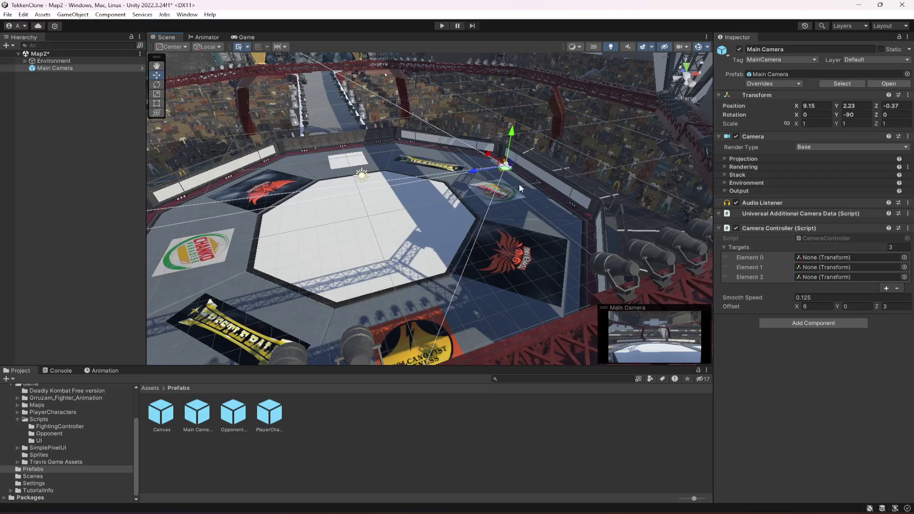
right_drag(437, 260, 420, 244)
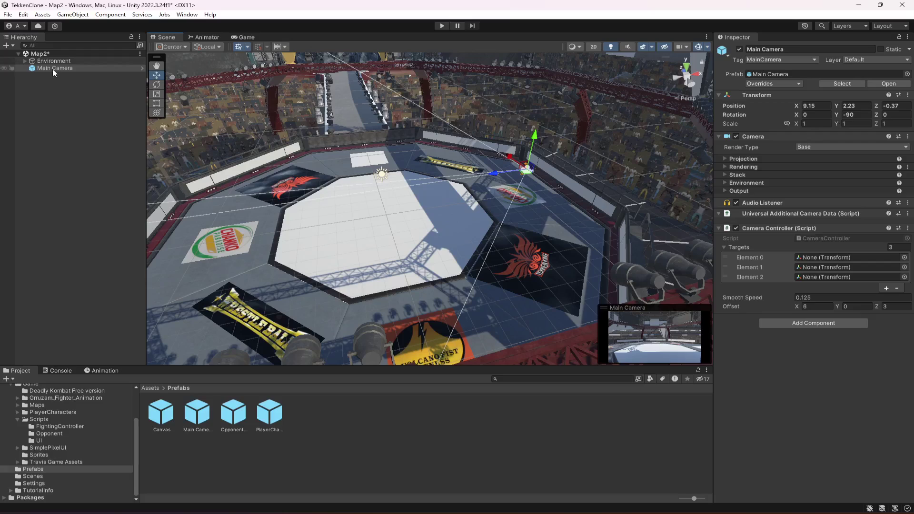
drag(53, 70, 55, 57)
click(47, 115)
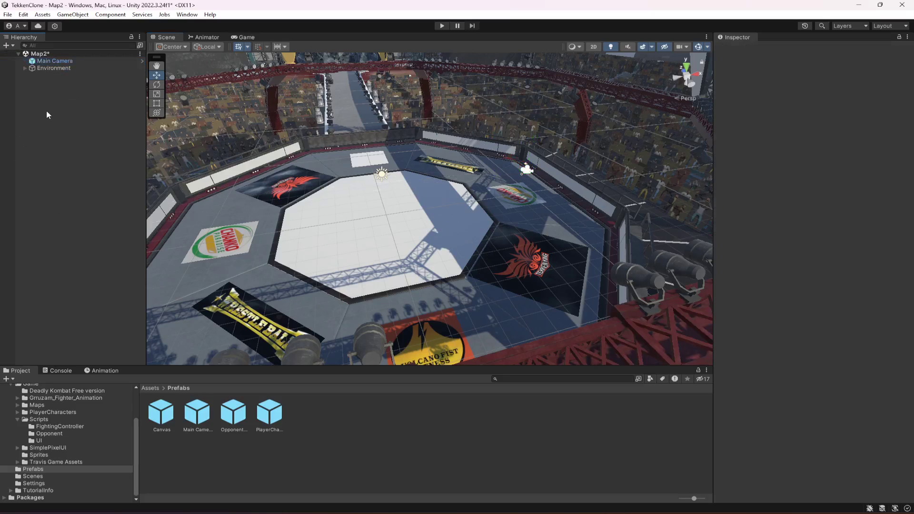
Add the PlayerCharacters, OpponentCharacters and Canvas prefabs to the Map2 scene.
drag(274, 423, 111, 204)
drag(61, 128, 61, 127)
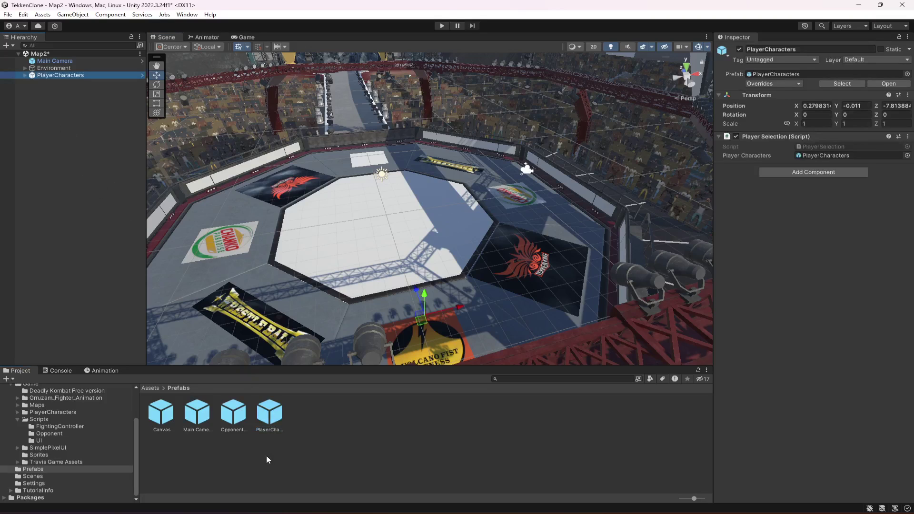
drag(233, 412, 86, 171)
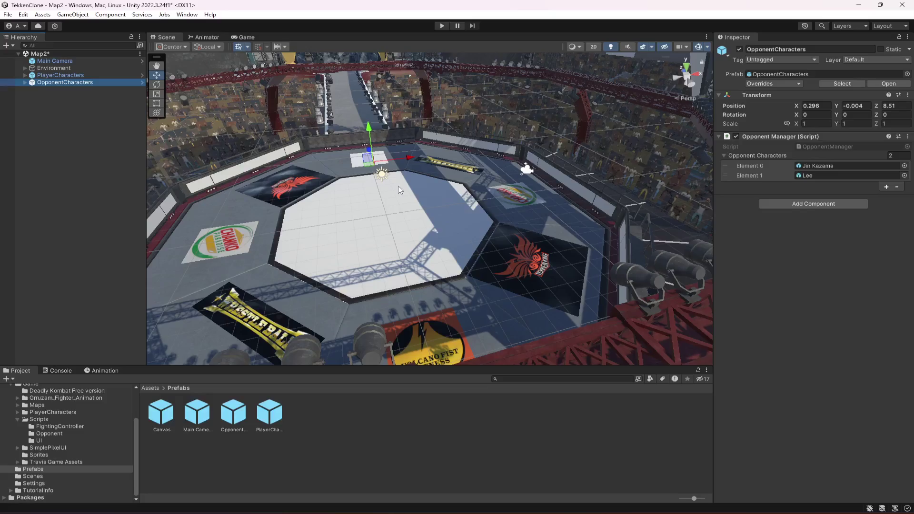
right_drag(399, 190, 429, 200)
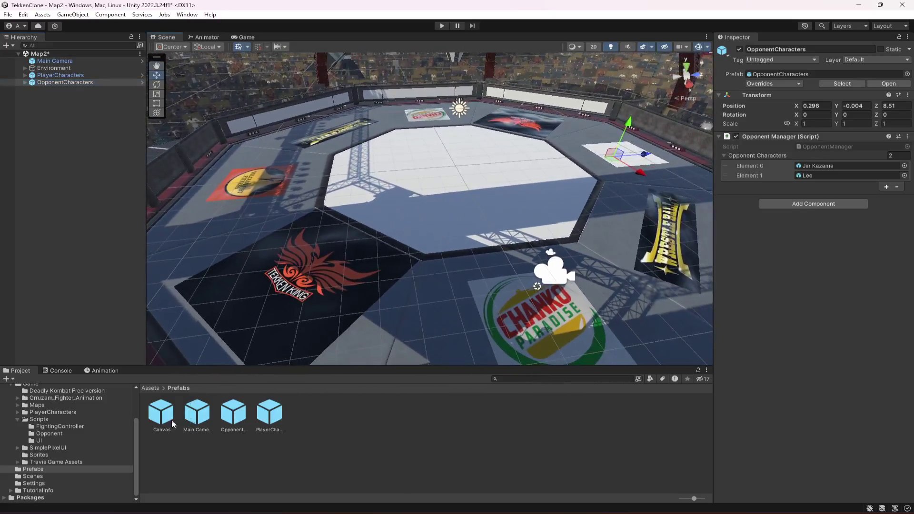
drag(166, 421, 52, 178)
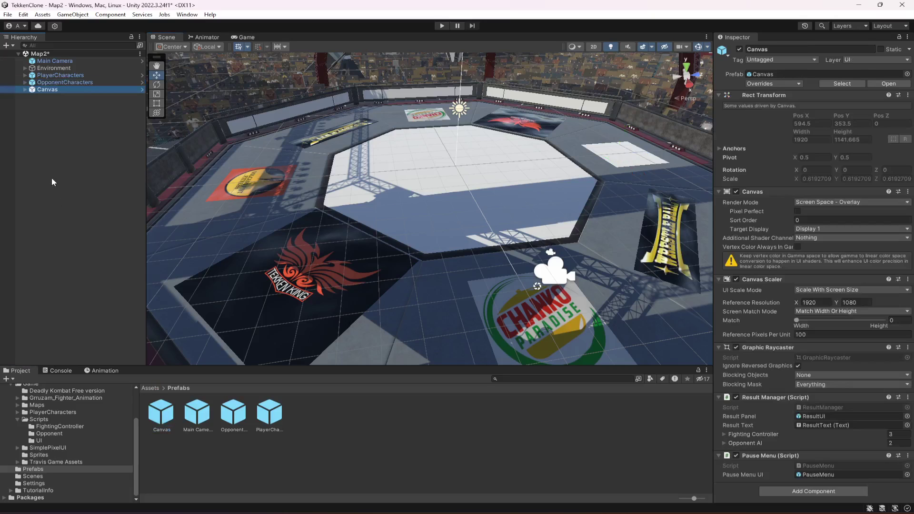
right_drag(512, 207, 459, 189)
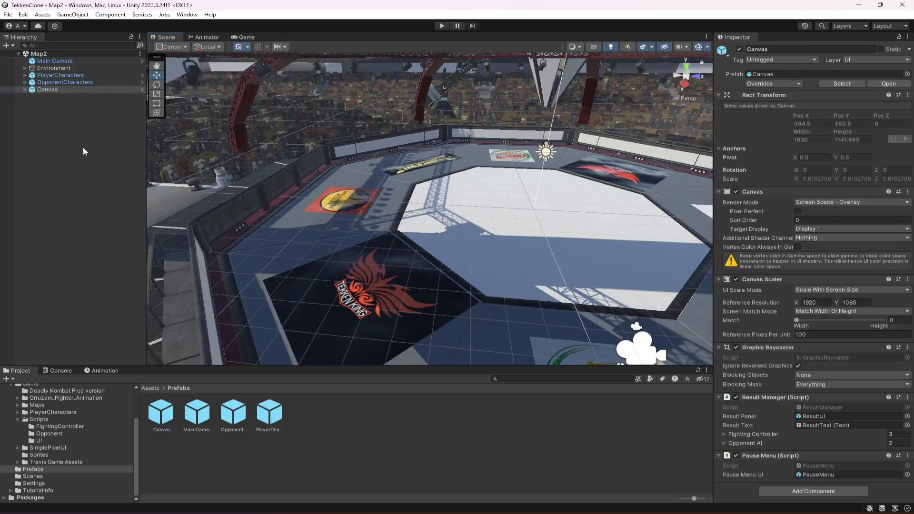
Assign Eddy, Hworang and King as Targets 0 to 2 of the Main Camera's Camera Controller, and save the scene.
click(63, 61)
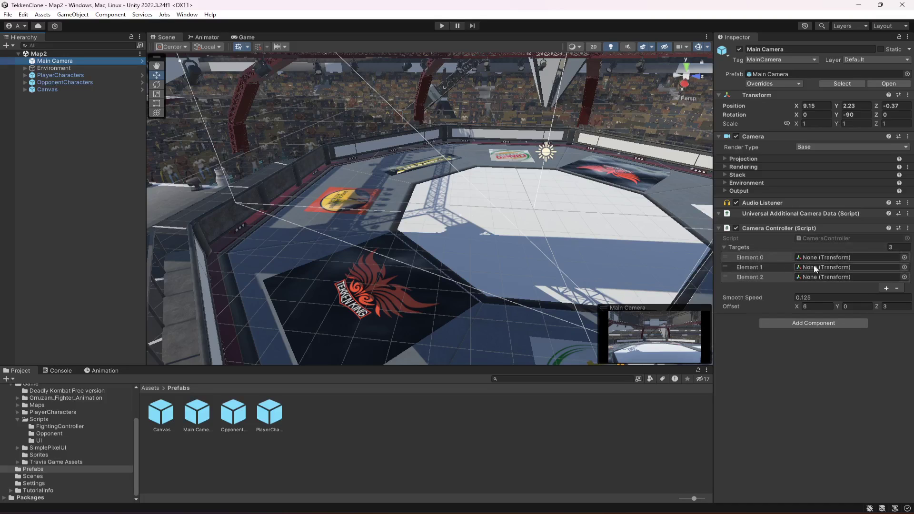
click(26, 75)
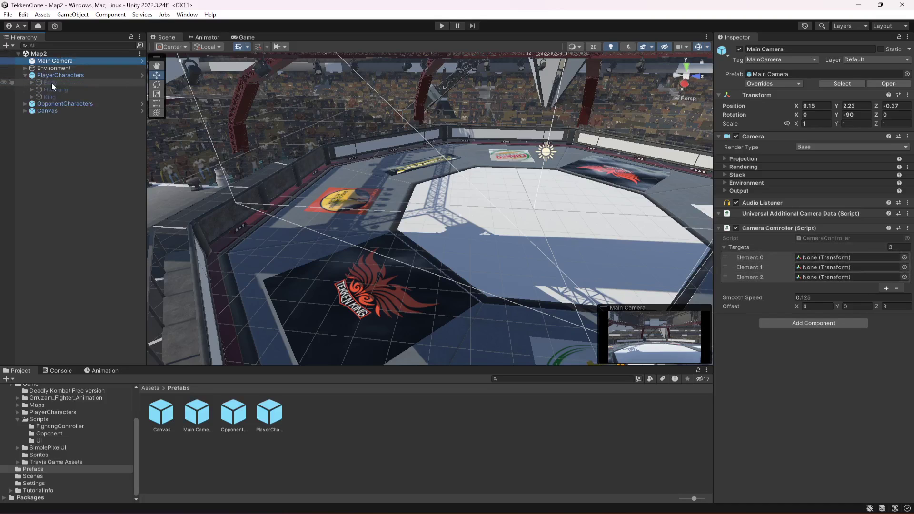
drag(52, 84, 832, 256)
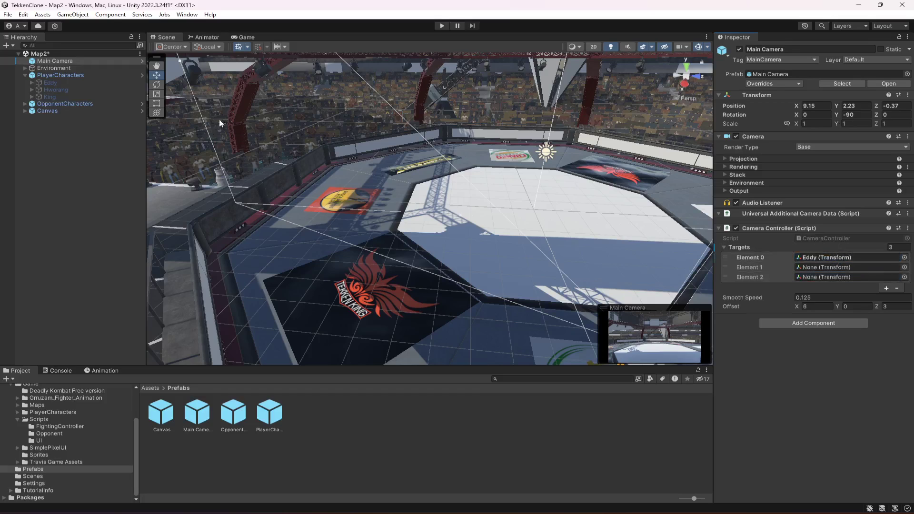
drag(62, 90, 825, 268)
drag(49, 97, 827, 280)
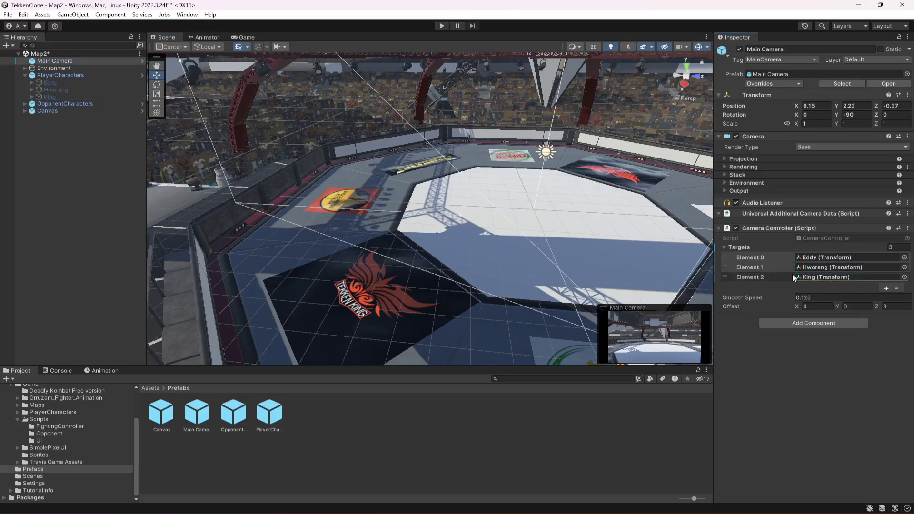
key(ctrl+s)
For Eddy, Hworang and King together, assign Jin Kazama and Lee as Opponents 0 and 1 in the Fighting Controller.
click(66, 77)
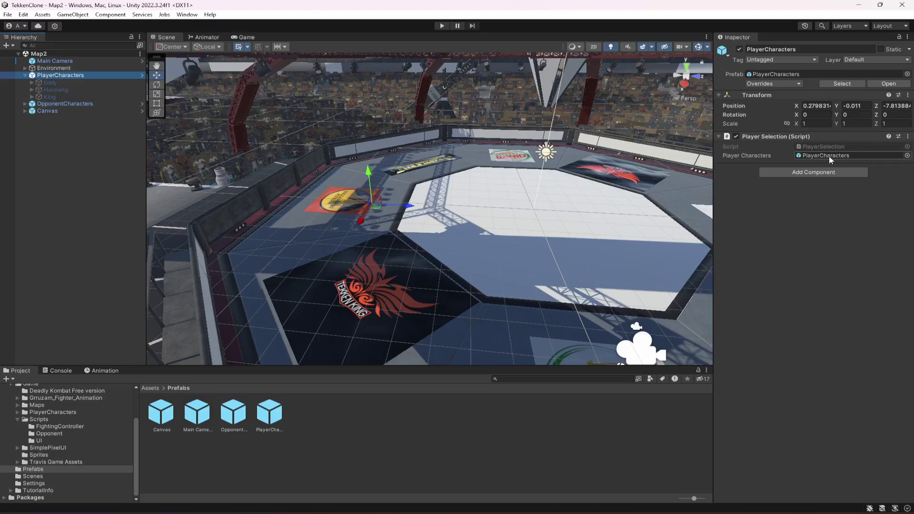
click(52, 84)
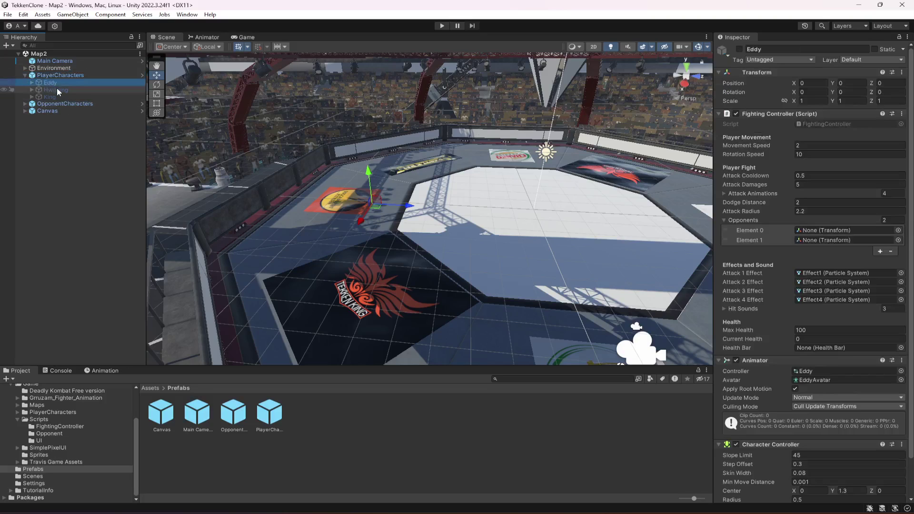
shift+click(63, 96)
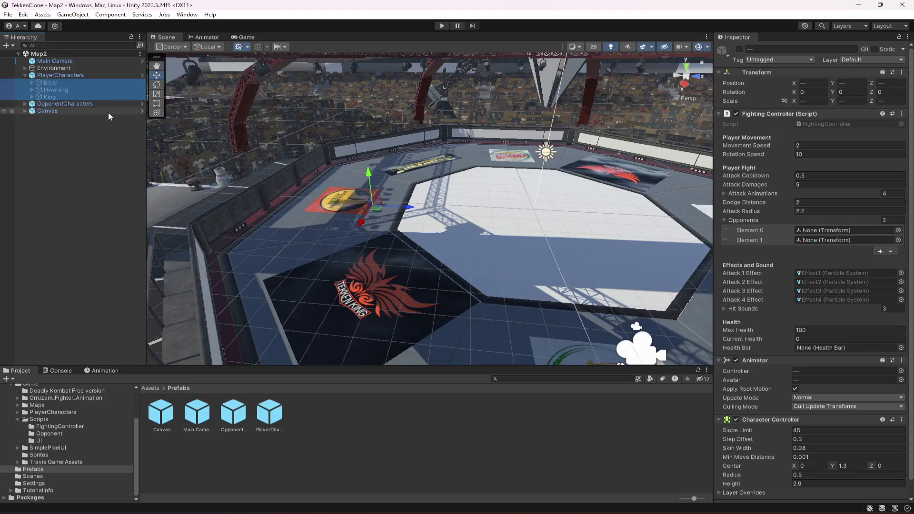
click(26, 104)
drag(61, 111, 832, 230)
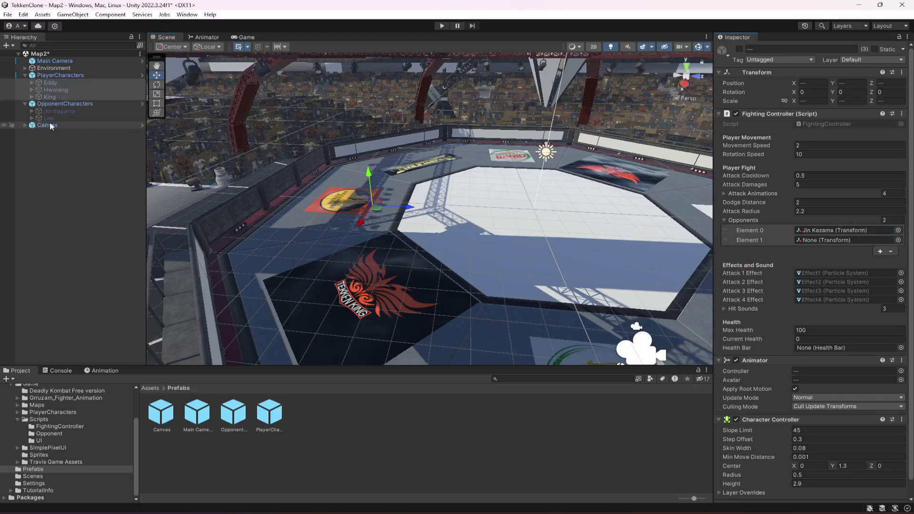
drag(49, 118, 836, 240)
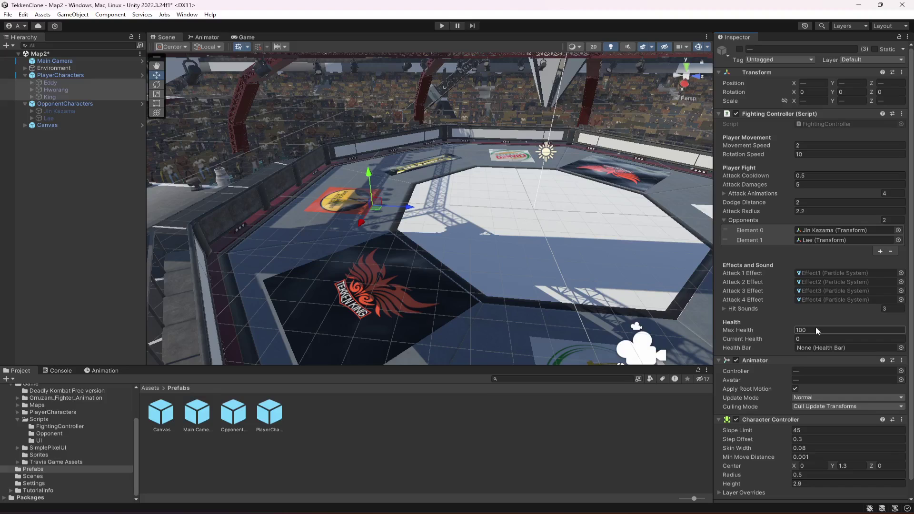
Assign the Canvas's PlayerHealthBar as the Health Bar of the three selected player characters.
click(25, 125)
mouse_move(68, 133)
mouse_down()
mouse_move(837, 353)
mouse_move(852, 349)
mouse_up()
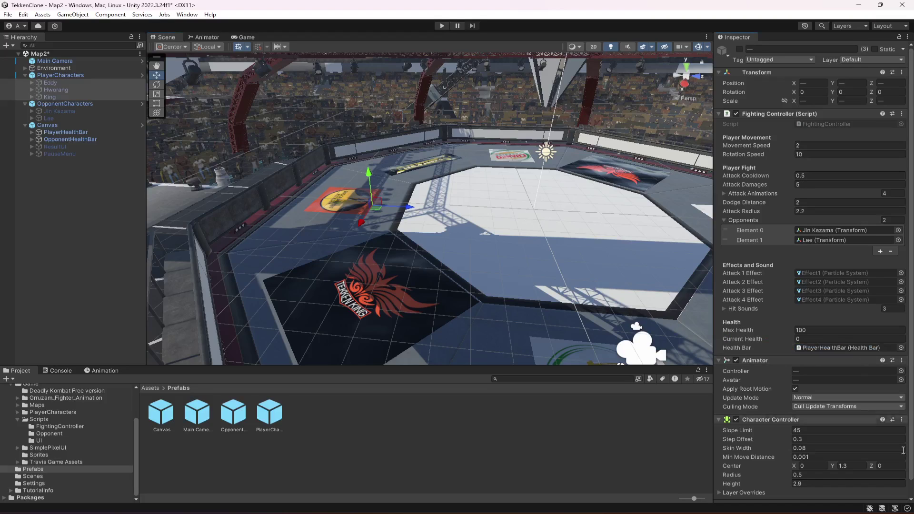
scroll(828, 322, down, 2)
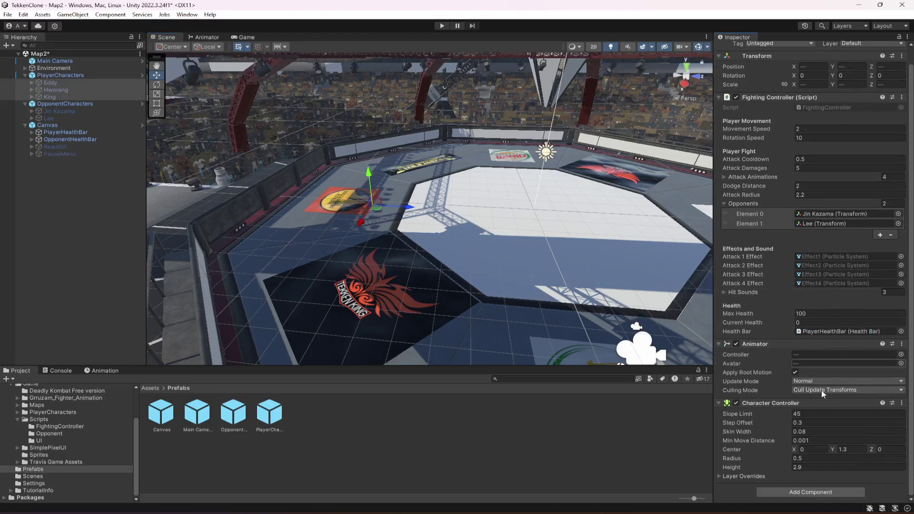
For Jin Kazama and Lee together, assign Eddy, Hworang and King as Fighting Controller elements 0 to 2 in the Opponent AI script.
click(59, 112)
ctrl+click(58, 119)
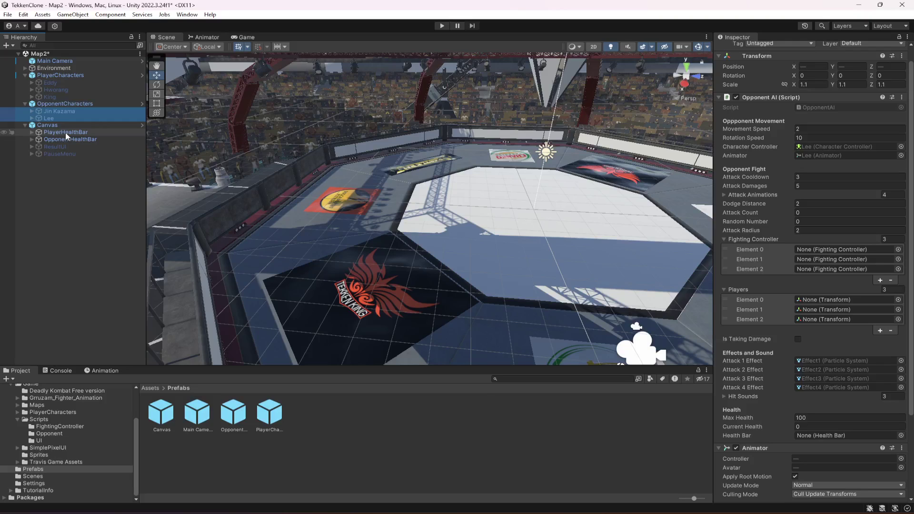
drag(53, 111, 827, 250)
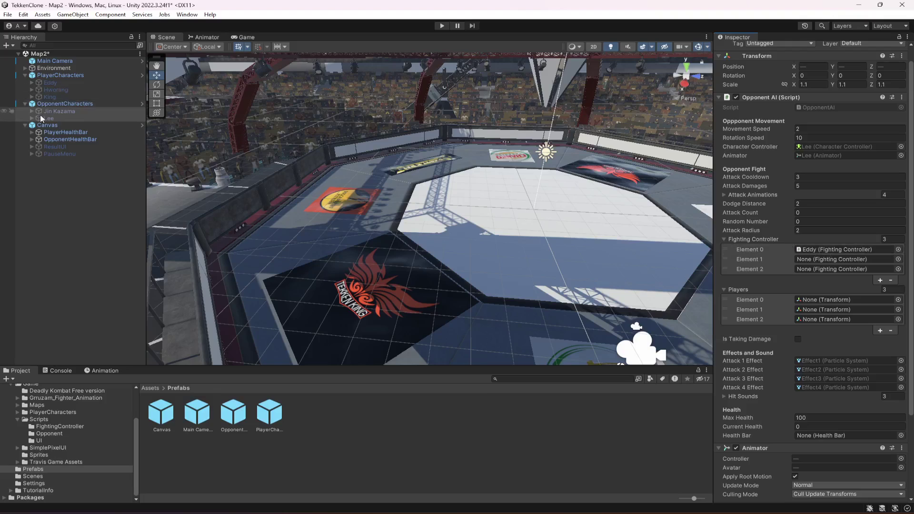
drag(56, 89, 849, 259)
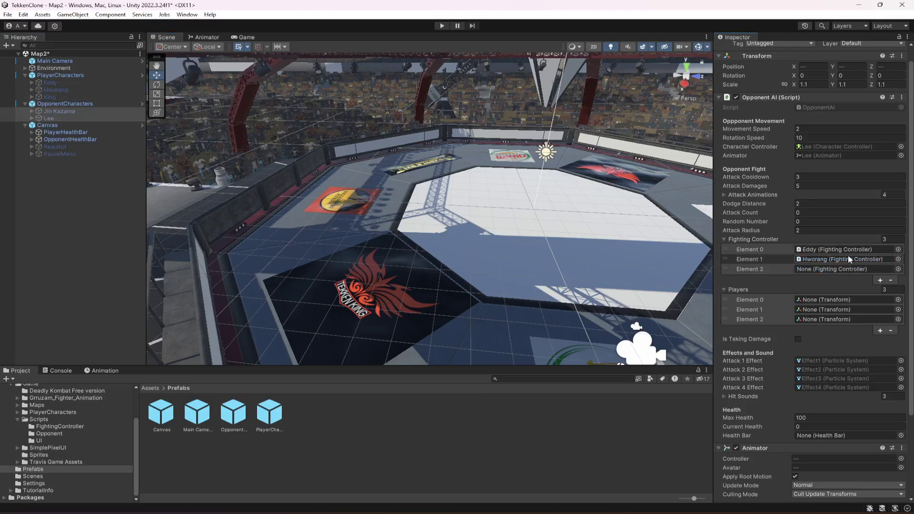
drag(49, 97, 823, 275)
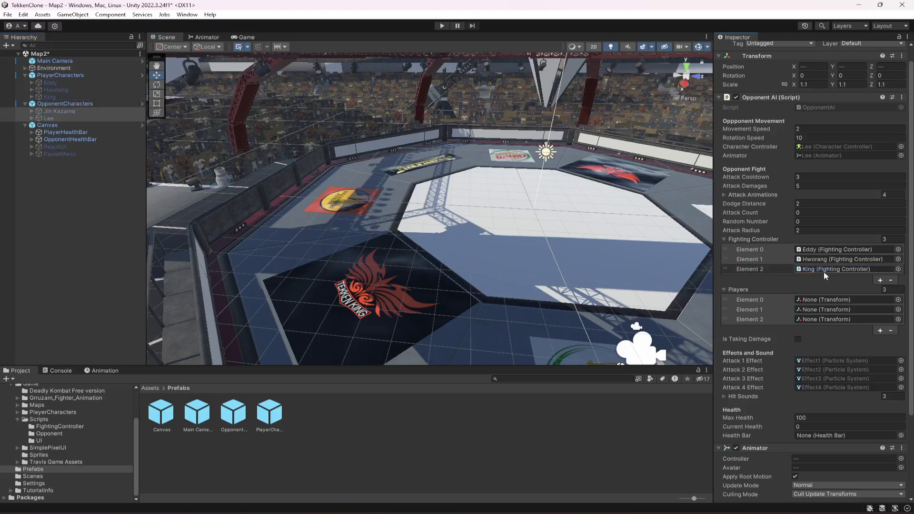
Assign Eddy, Hworang and King as Players 0 to 2 and OpponentHealthBar as the Health Bar of both selected opponents.
drag(49, 83, 817, 303)
drag(55, 89, 832, 319)
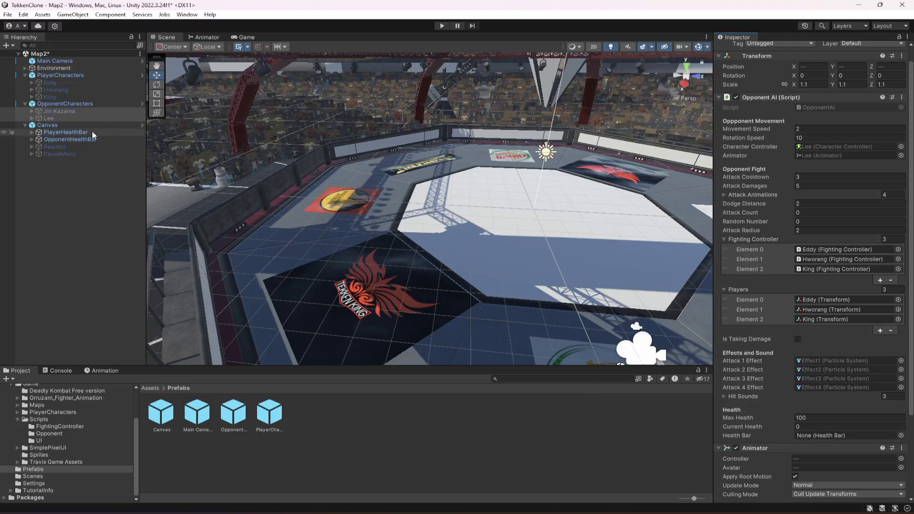
drag(64, 139, 703, 355)
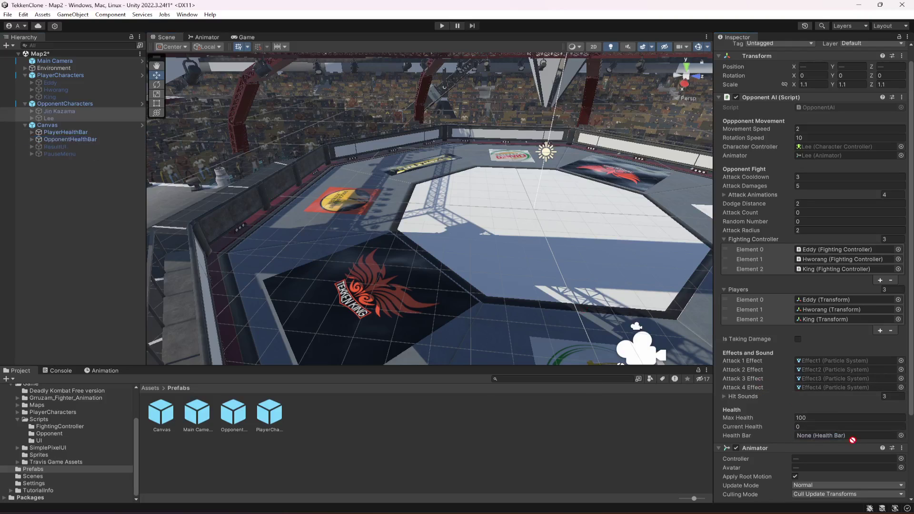
drag(852, 440, 850, 438)
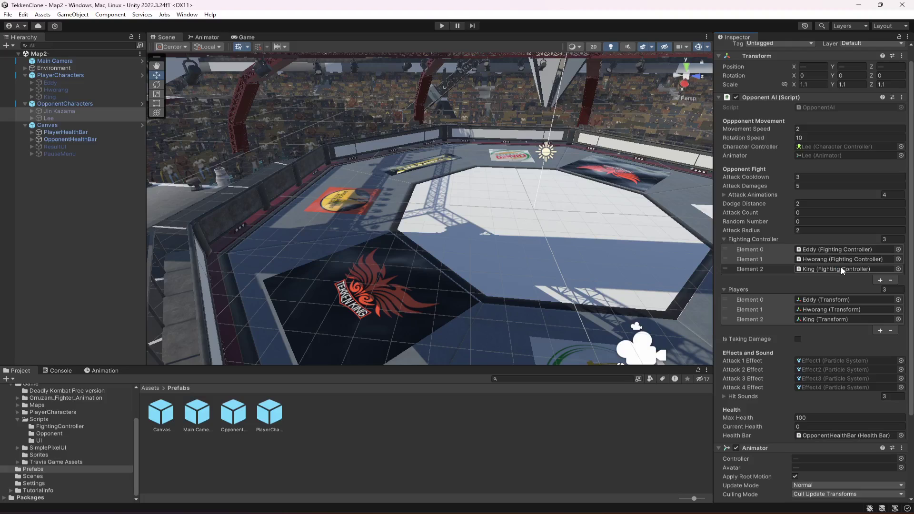
Check the Opponent AI references of Jin Kazama and Lee individually, and the Health Bar settings of PlayerHealthBar and OpponentHealthBar.
click(63, 111)
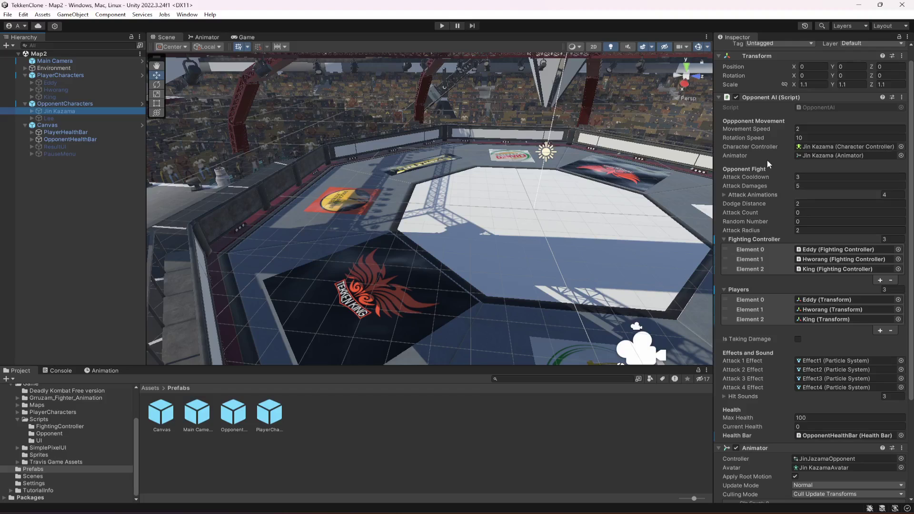
click(49, 118)
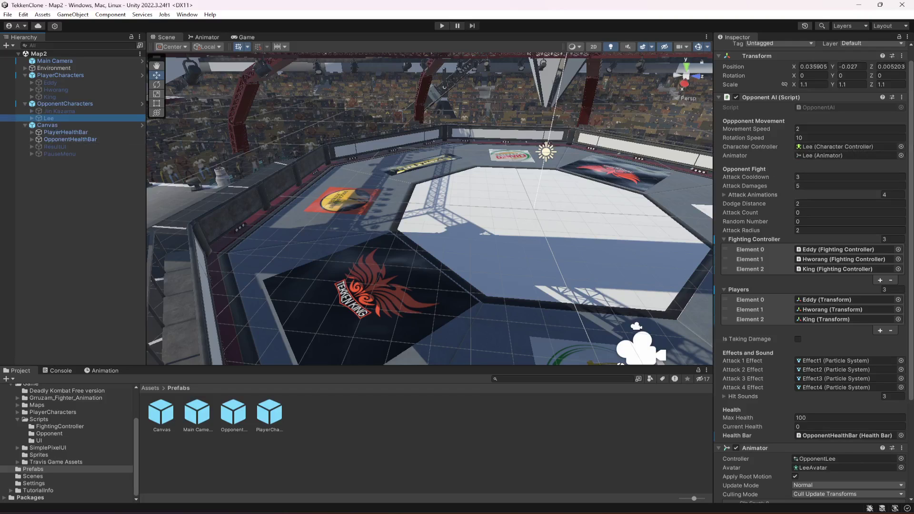
click(64, 133)
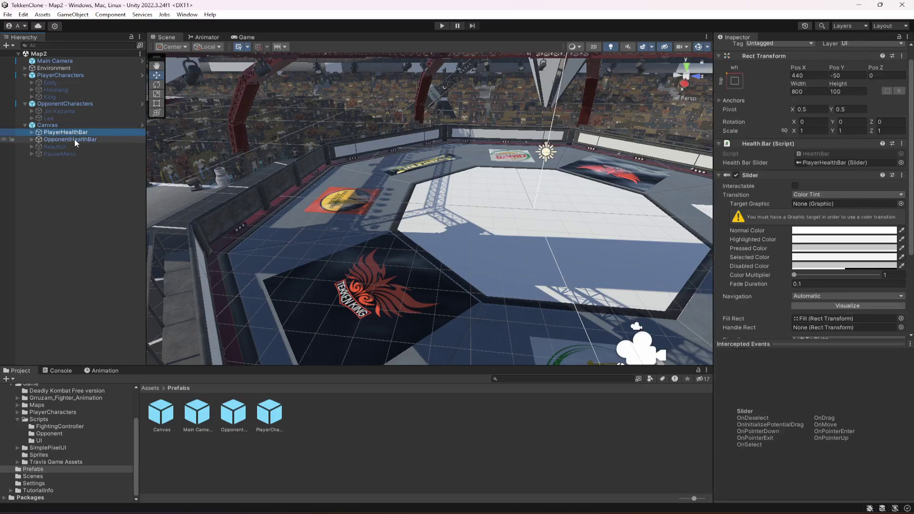
click(75, 139)
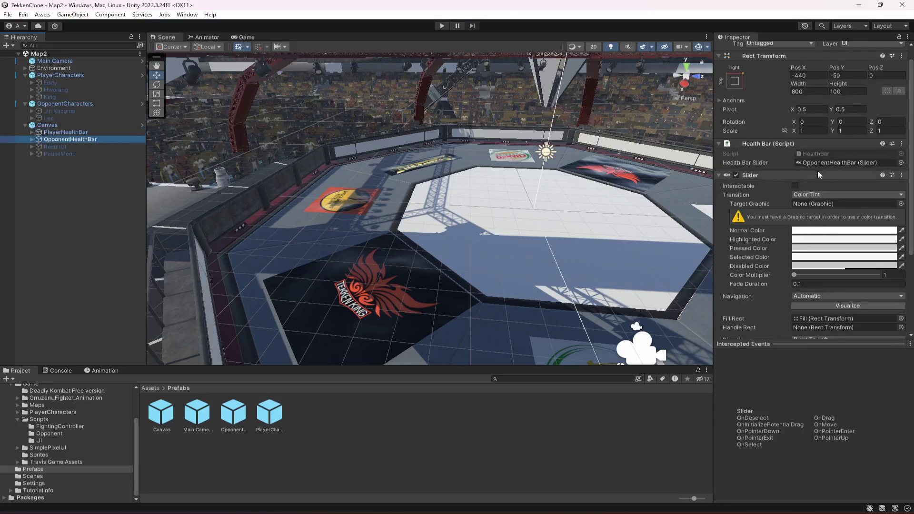
scroll(821, 176, down, 5)
scroll(815, 275, up, 6)
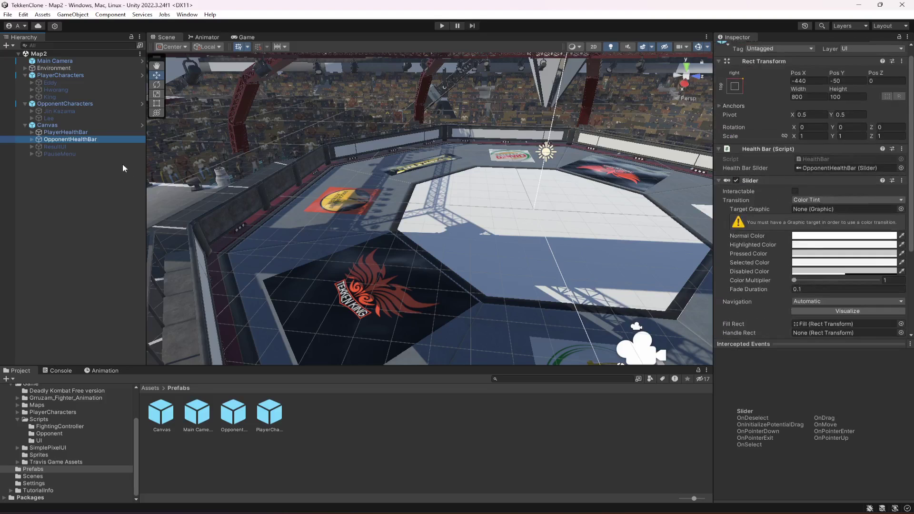
Inspect the Canvas's ResultUI, including its OptionsMenu, the ResultText component and the BackToMainMenu button's On Click event.
click(47, 147)
click(32, 148)
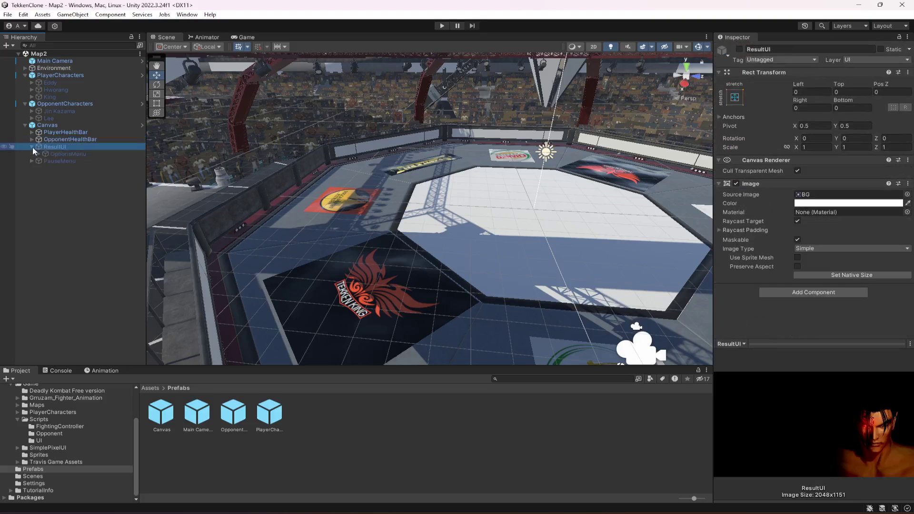
click(70, 156)
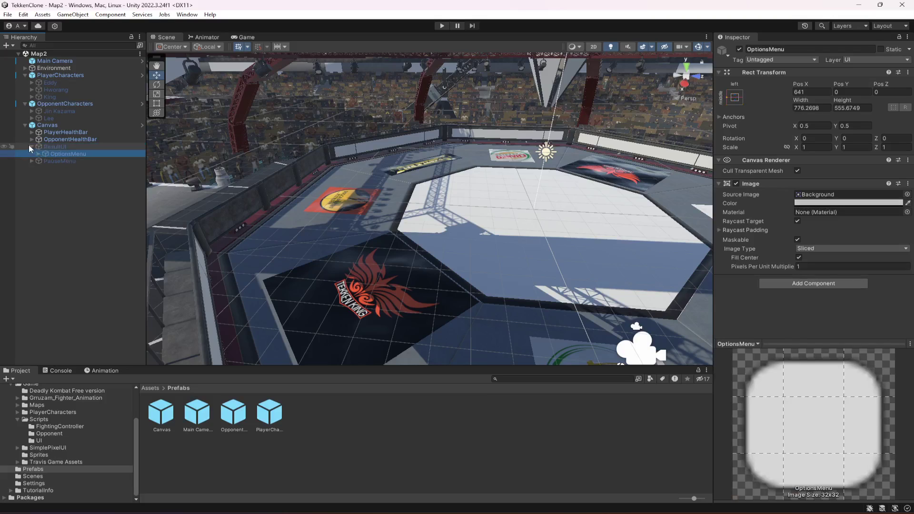
click(38, 154)
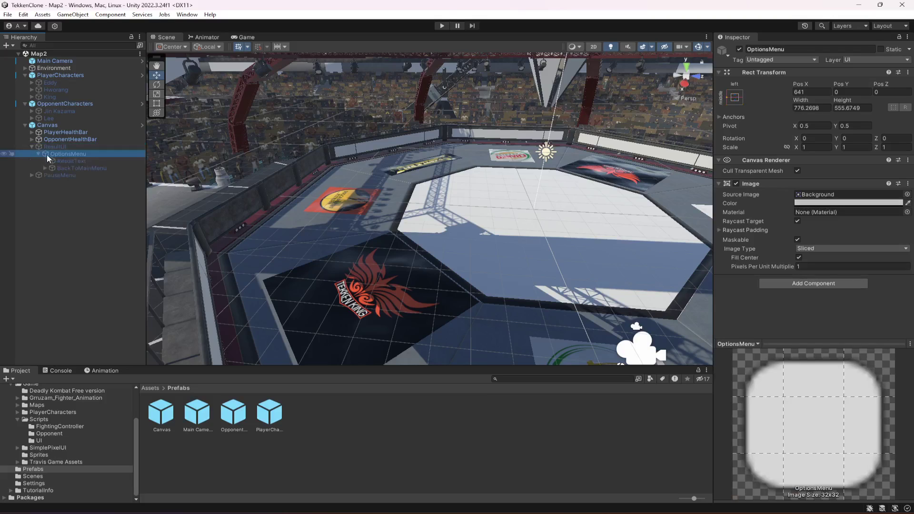
click(71, 160)
scroll(796, 313, down, 2)
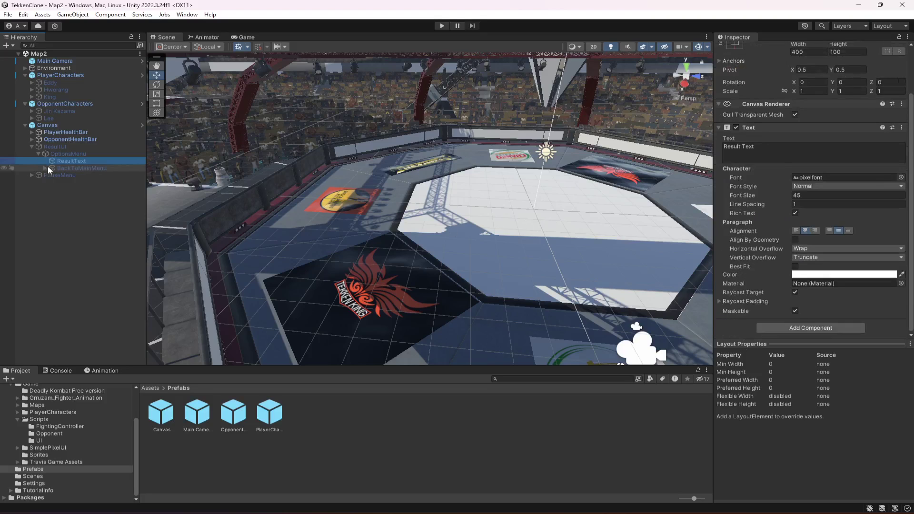
click(67, 169)
scroll(781, 262, down, 4)
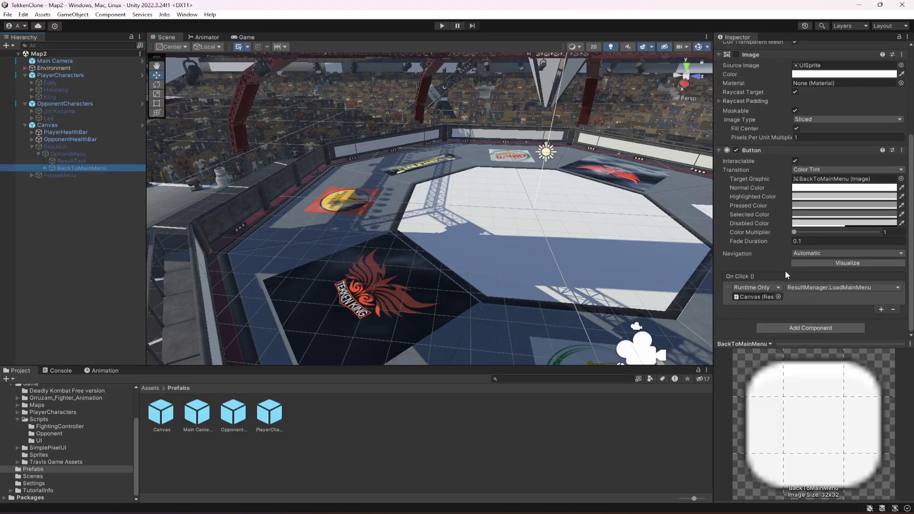
click(31, 146)
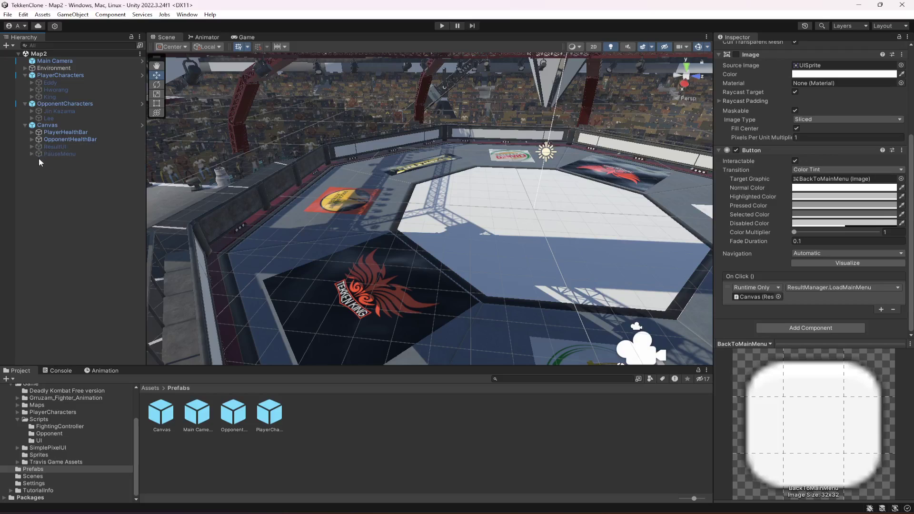
Inspect the On Click events of the buttons inside the PauseMenu's OptionsMenu.
click(31, 154)
click(38, 160)
click(67, 168)
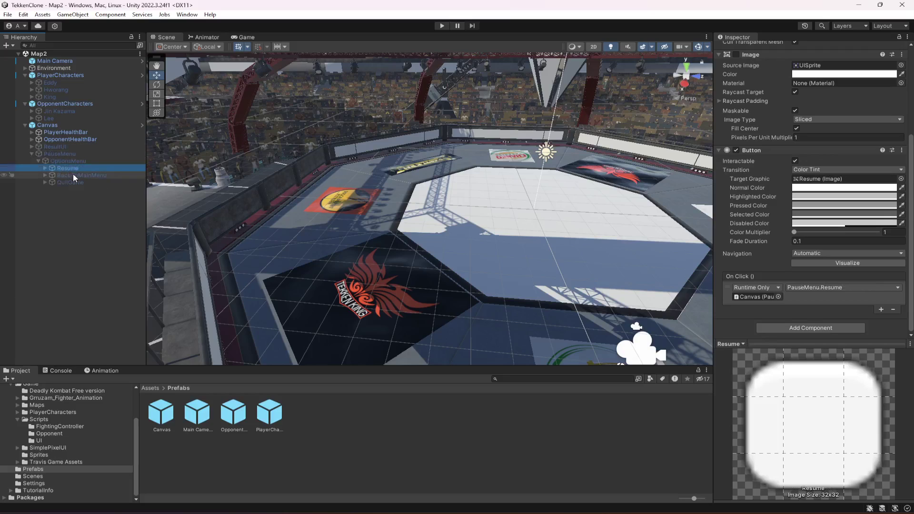
click(78, 175)
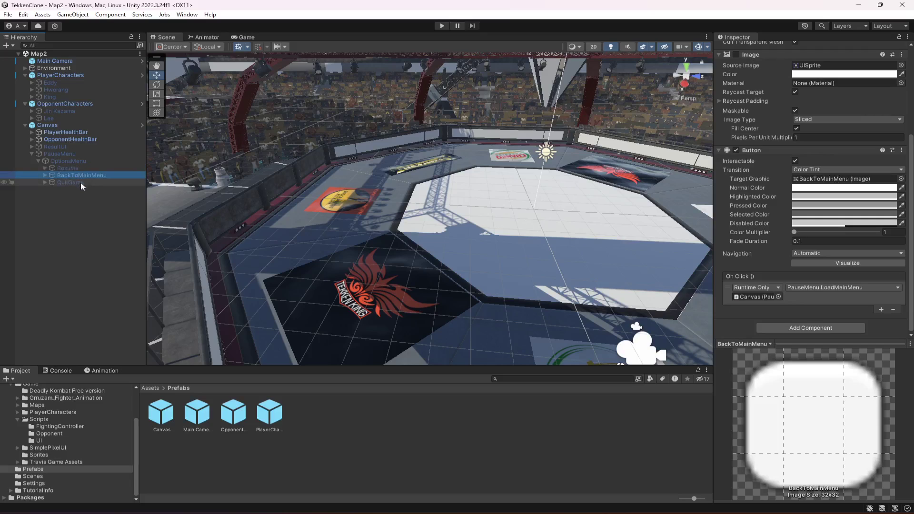
click(71, 182)
click(39, 161)
click(32, 154)
In the Canvas's Result Manager, assign Eddy, Hworang and King as Fighting Controllers 0 to 2, and Jin Kazama and Lee as Opponent AI 0 and 1.
click(48, 125)
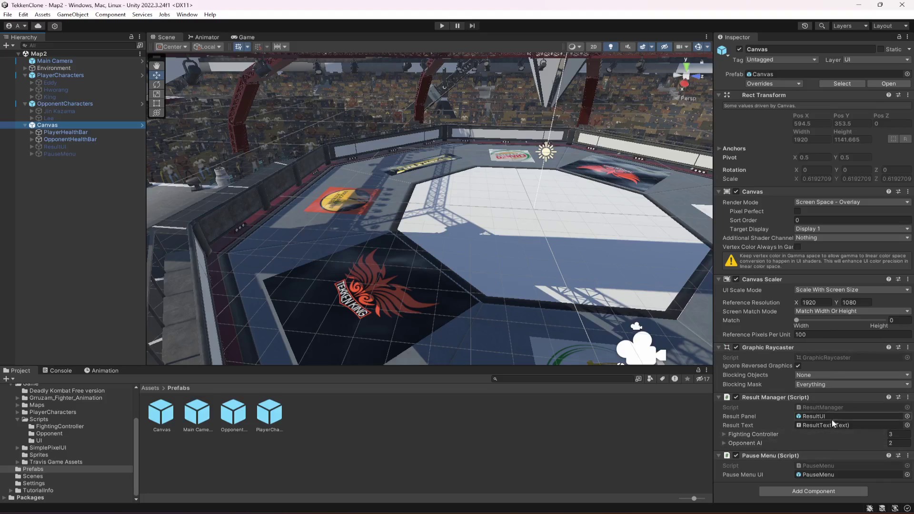
click(724, 435)
scroll(729, 441, down, 2)
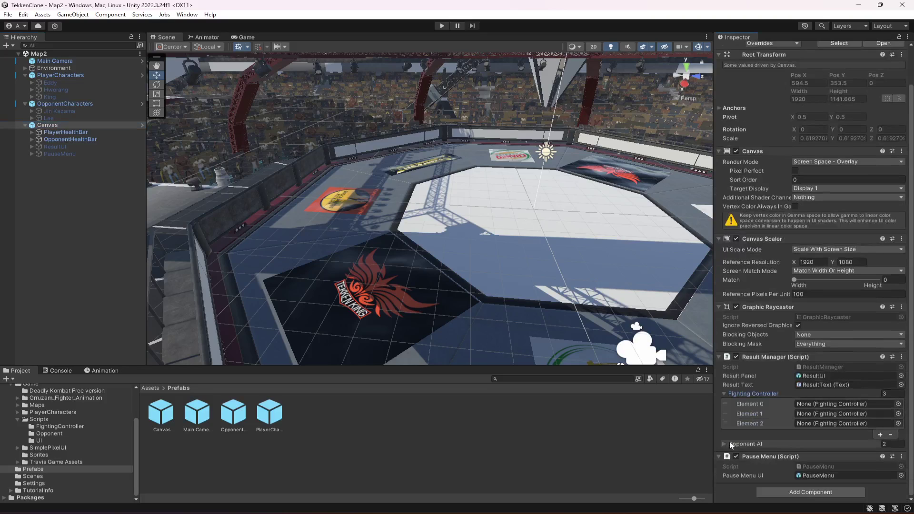
click(722, 443)
scroll(785, 442, down, 2)
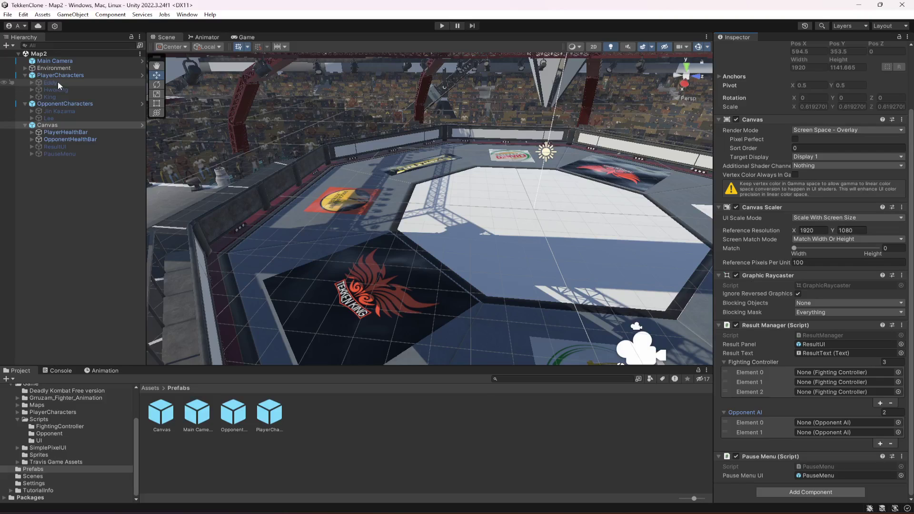
drag(58, 85, 830, 376)
drag(832, 375, 832, 376)
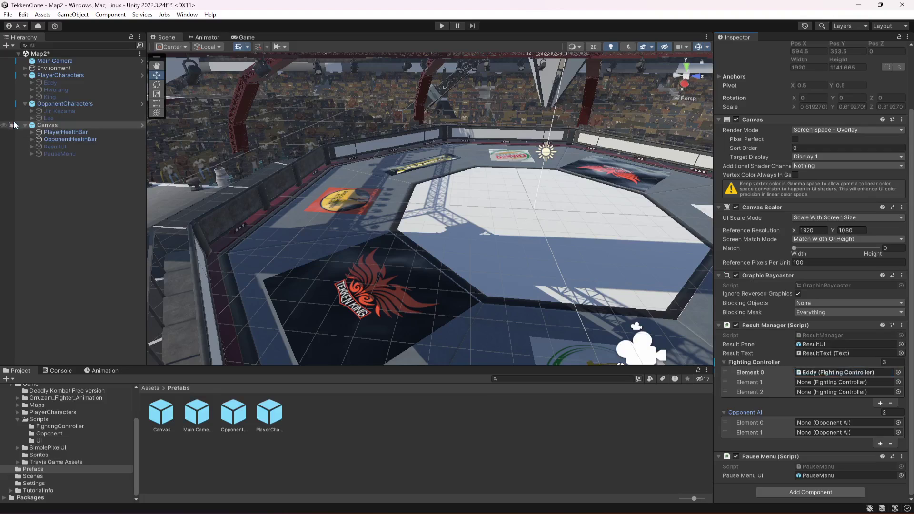
drag(56, 90, 804, 393)
drag(61, 112, 845, 436)
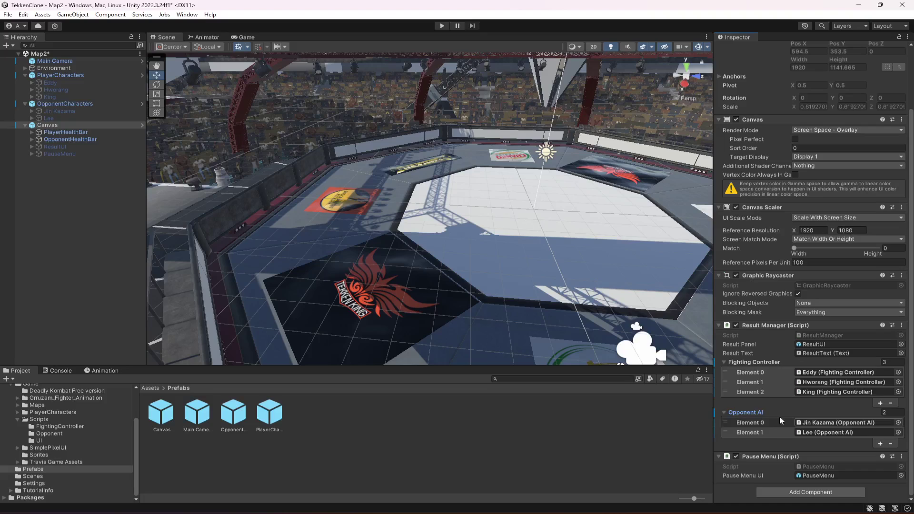
Save the Map2 scene and collapse the Result Manager lists and the Canvas, OpponentCharacters and PlayerCharacters objects.
key(ctrl+s)
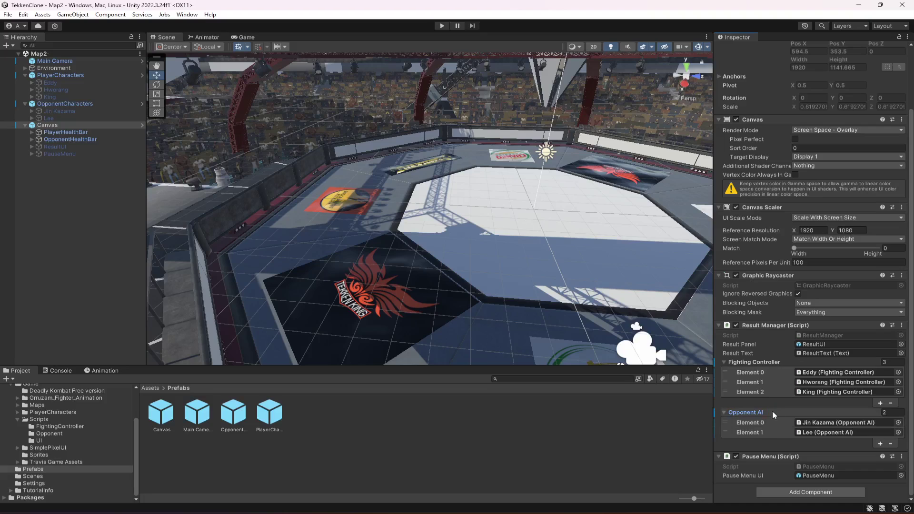
click(724, 362)
click(723, 411)
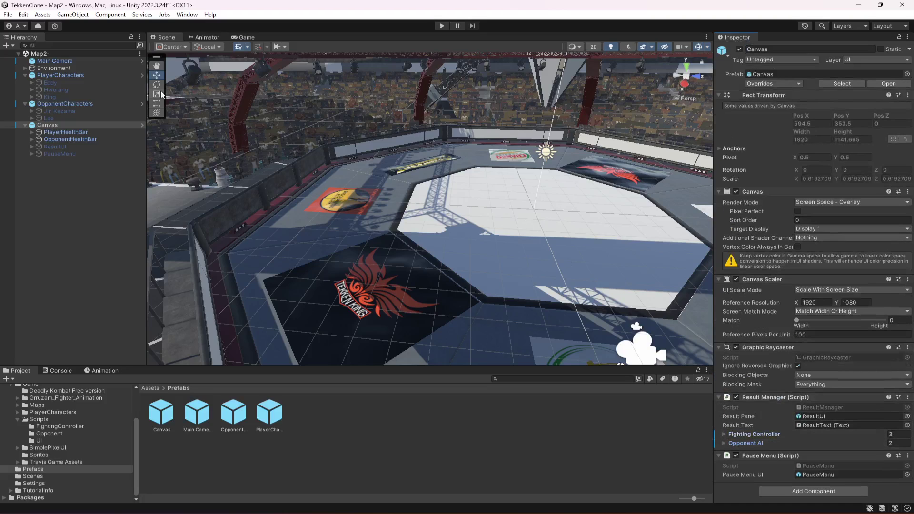
click(29, 124)
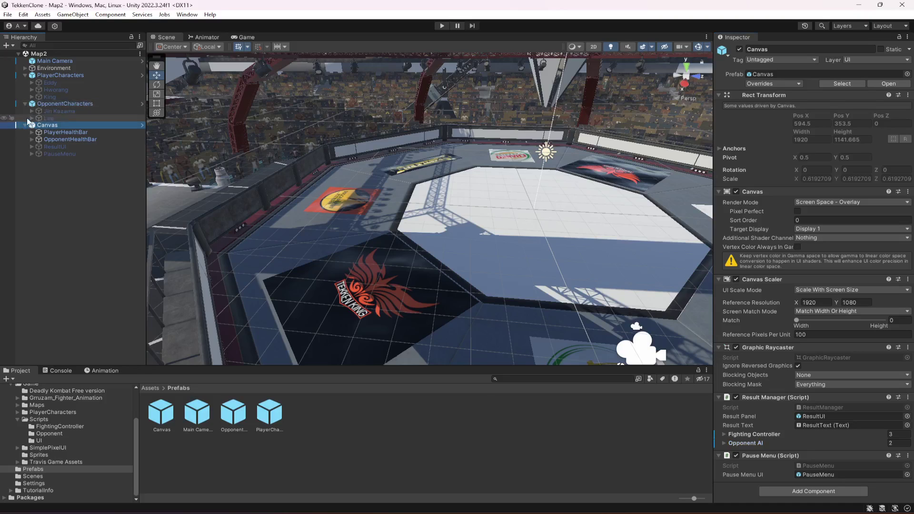
click(24, 124)
click(25, 103)
click(24, 74)
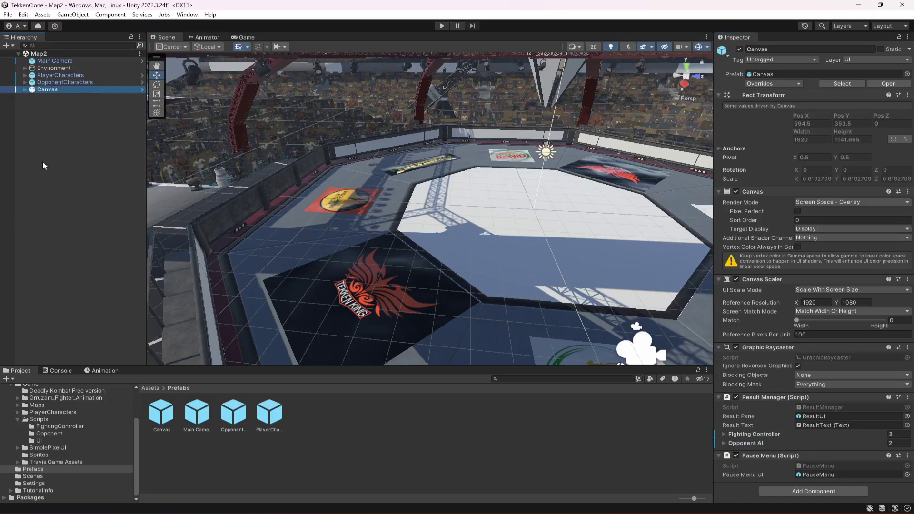
click(43, 166)
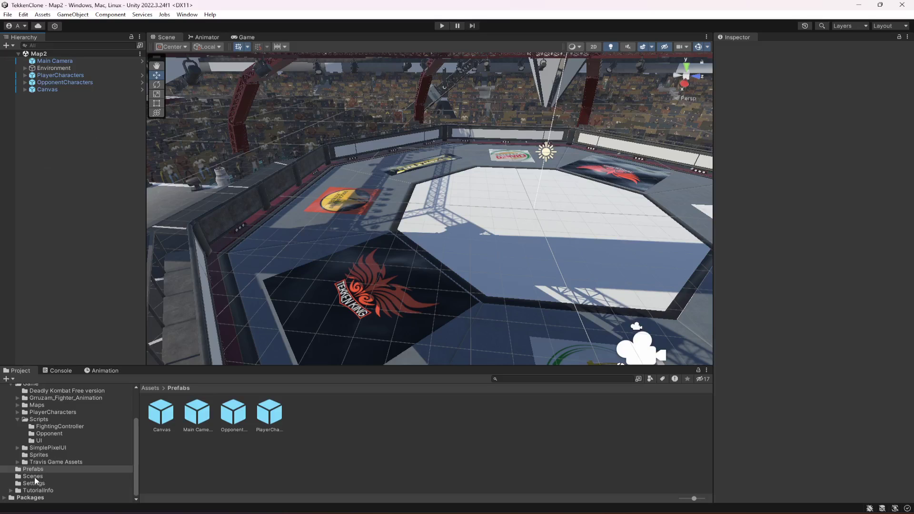
Open the Map3 scene from the Scenes folder and bring the arena floor into view.
click(34, 476)
double_click(272, 421)
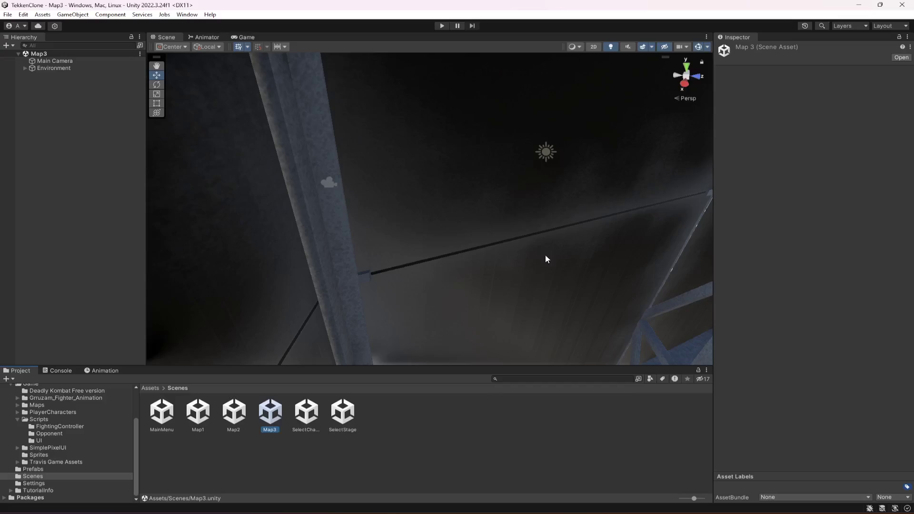
right_drag(547, 259, 466, 267)
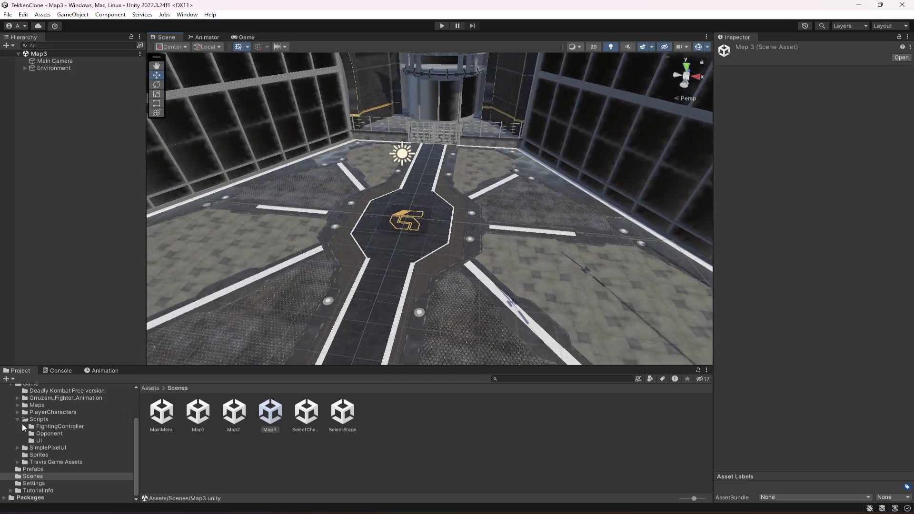
Show the Prefabs folder and delete the existing Main Camera from the Map3 scene.
click(34, 469)
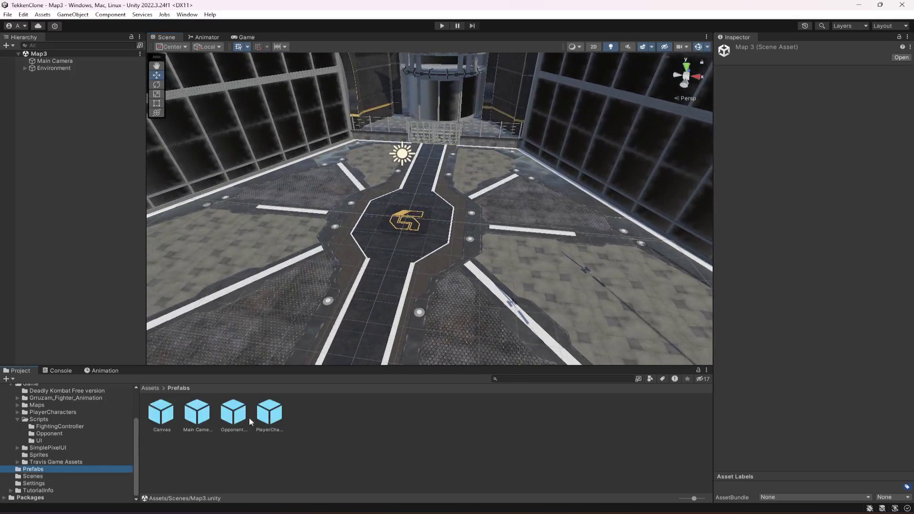
drag(197, 412, 73, 80)
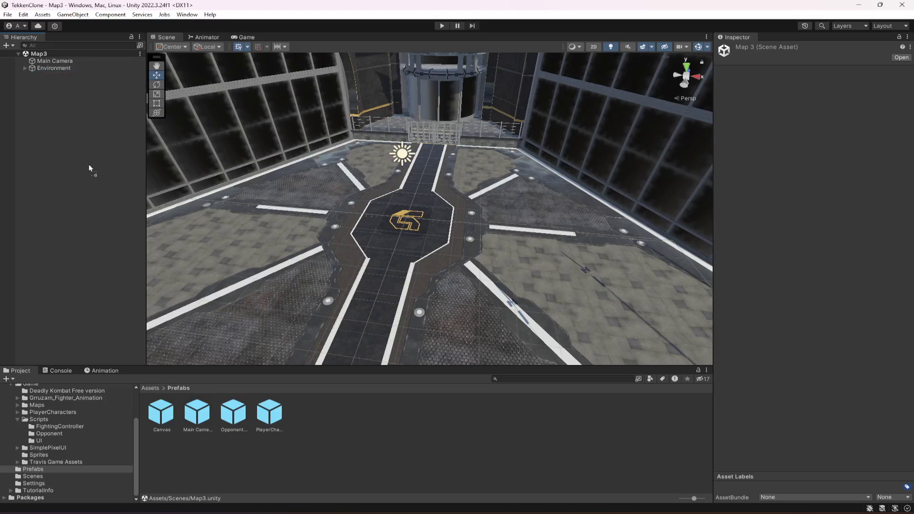
click(47, 61)
key(Delete)
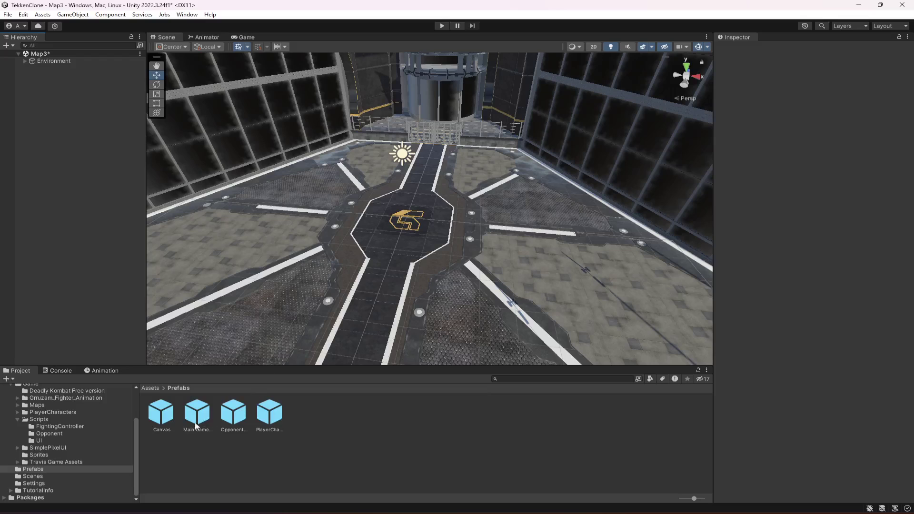
Add the Main Camera, PlayerCharacters, OpponentCharacters and Canvas prefabs to the Map3 scene, placing Main Camera above Environment.
drag(197, 425, 62, 138)
right_drag(442, 233, 507, 232)
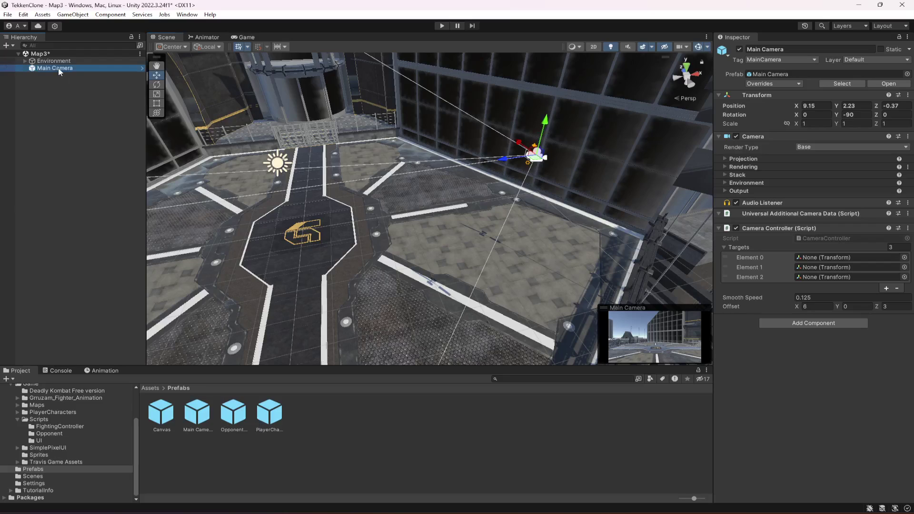
drag(56, 60, 53, 57)
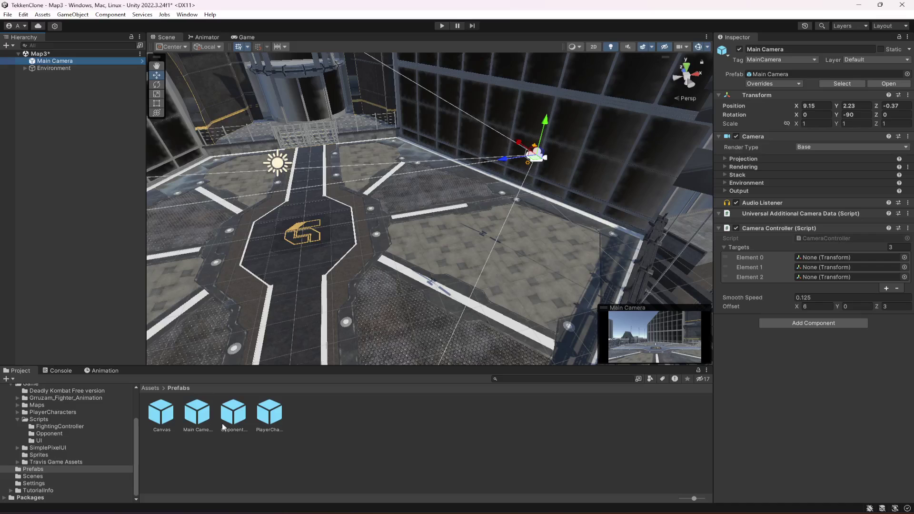
drag(36, 145, 38, 145)
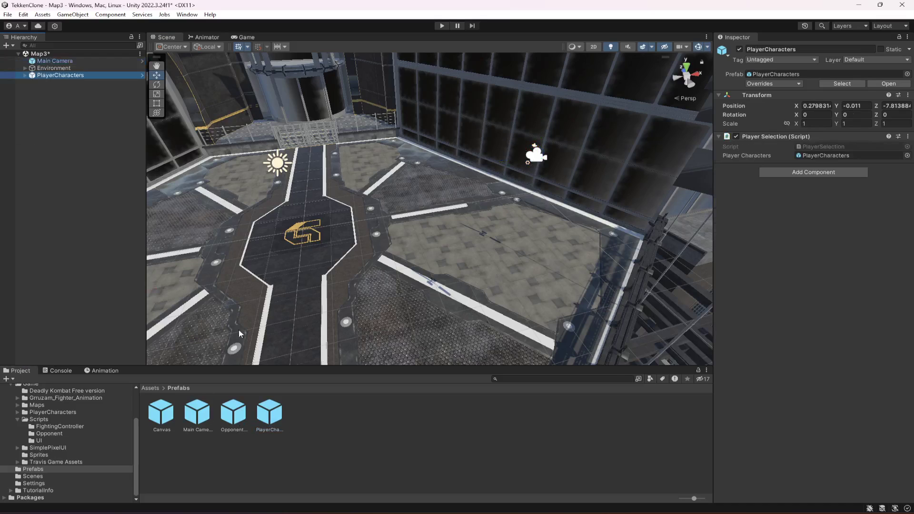
drag(105, 197, 105, 175)
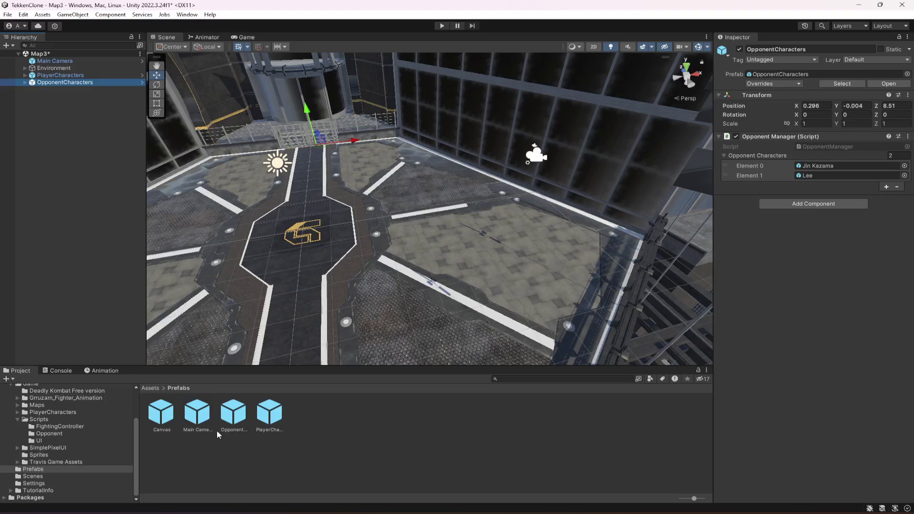
drag(24, 131, 27, 129)
Assign Eddy, Hworang and King as Targets 0 to 2 in the Main Camera's Camera Controller.
click(55, 60)
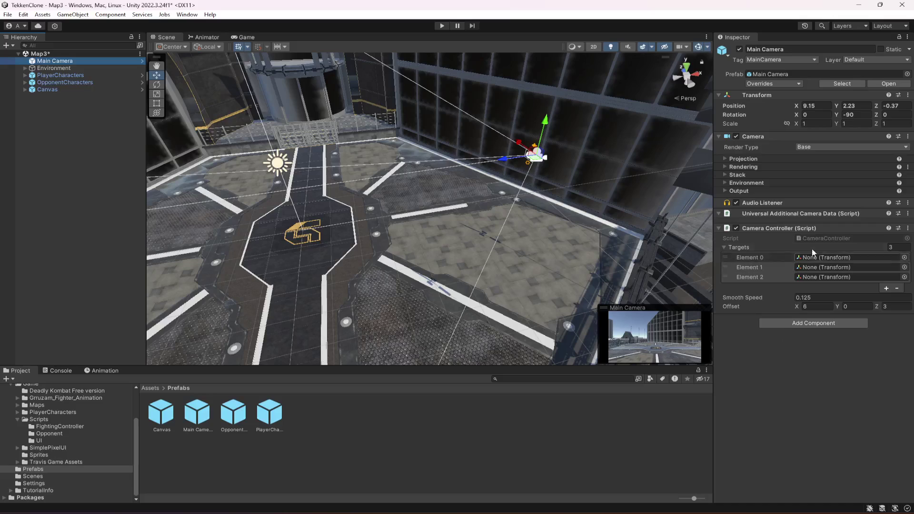
click(25, 76)
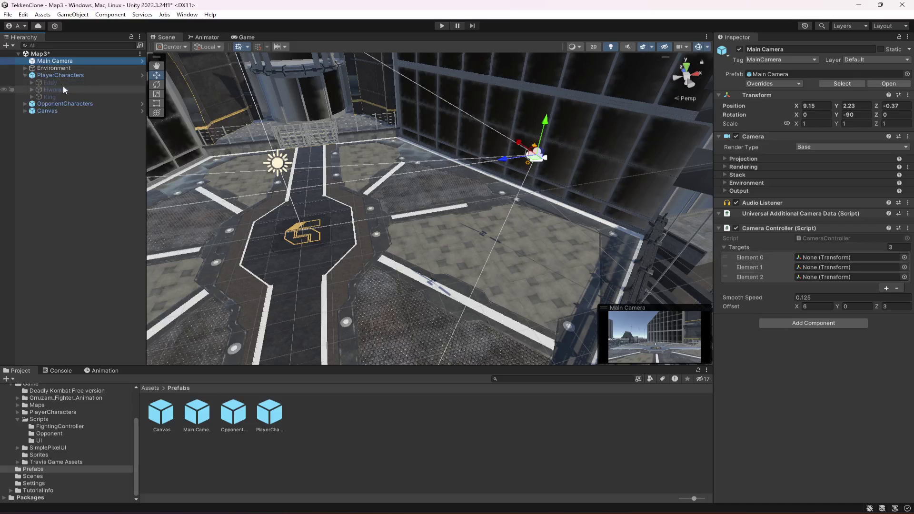
click(828, 257)
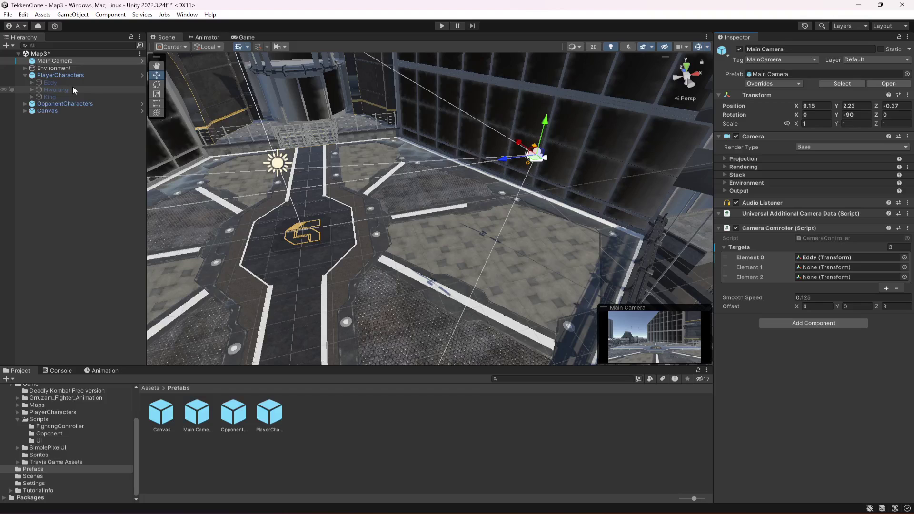
drag(50, 82, 830, 267)
drag(50, 96, 820, 278)
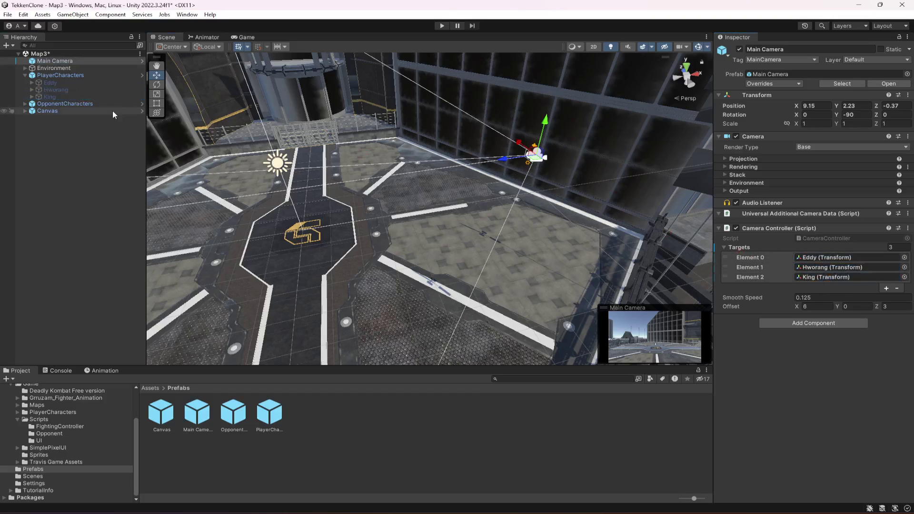
Assign Jin Kazama and Lee as Opponents 0 and 1 in the Fighting Controller of Eddy, Hworang and King together.
click(40, 75)
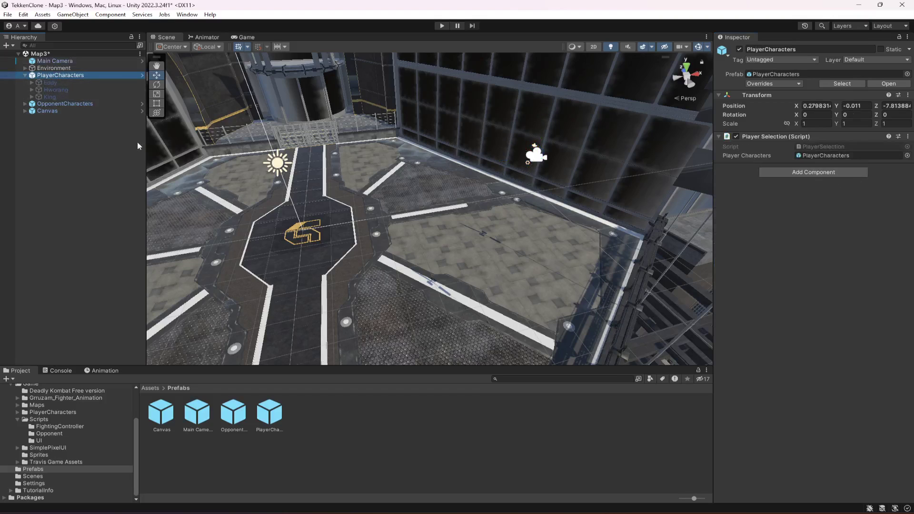
click(49, 82)
shift+click(50, 96)
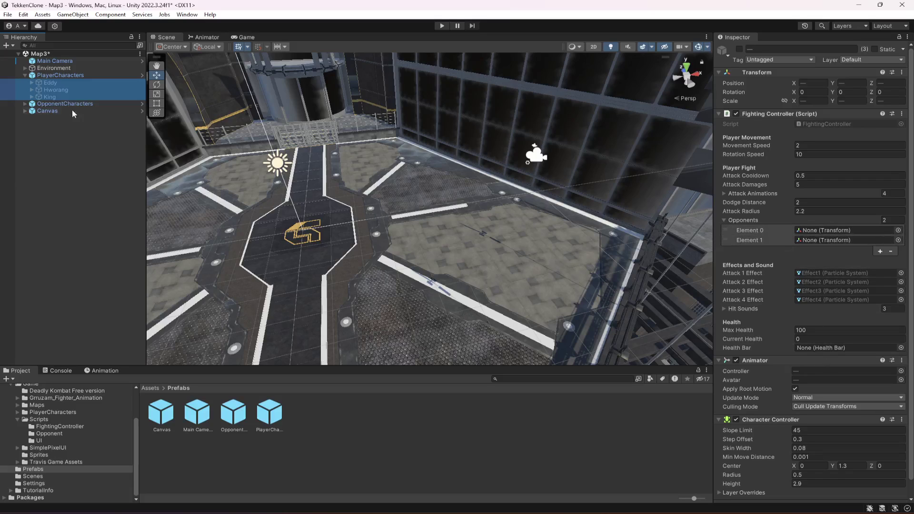
click(33, 103)
click(25, 104)
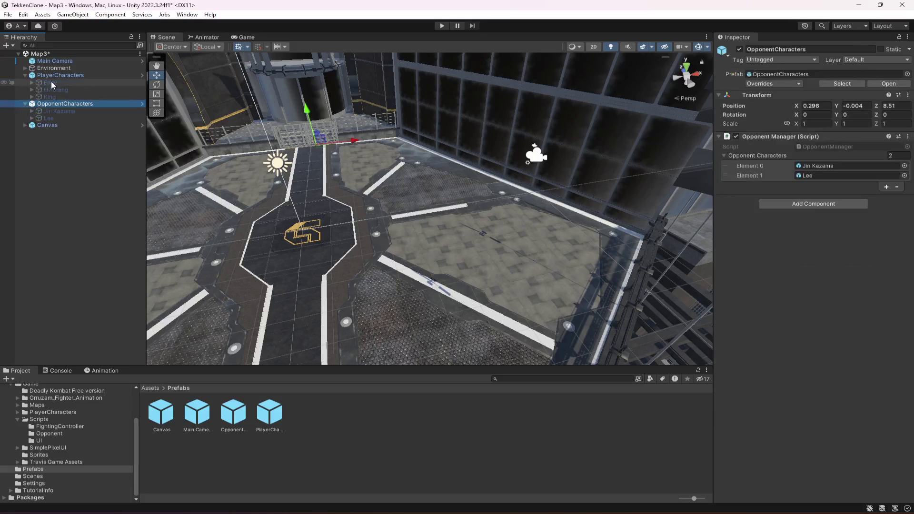
click(52, 84)
shift+click(50, 96)
drag(50, 97, 299, 148)
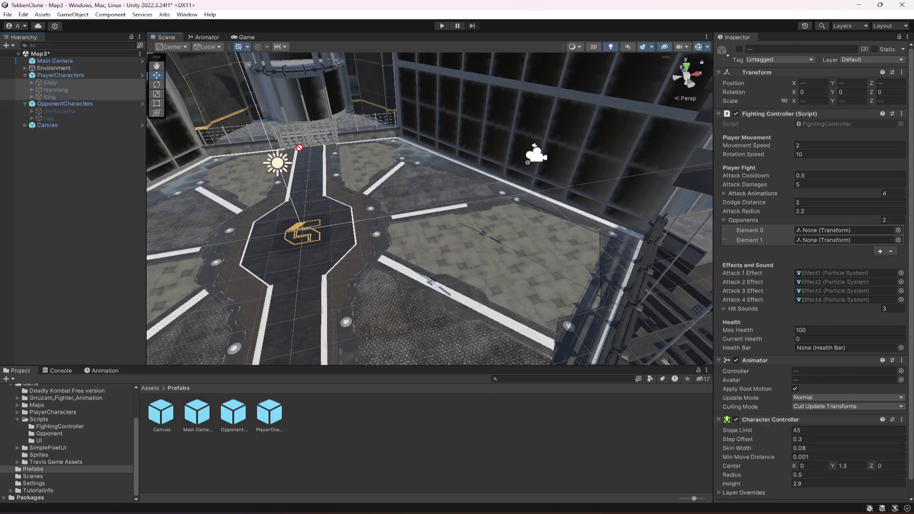
drag(821, 266, 837, 231)
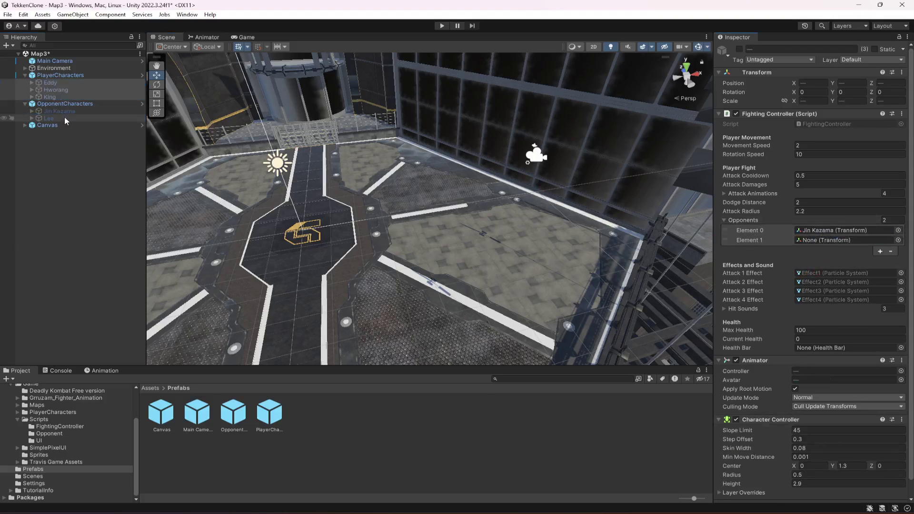
drag(66, 121, 837, 240)
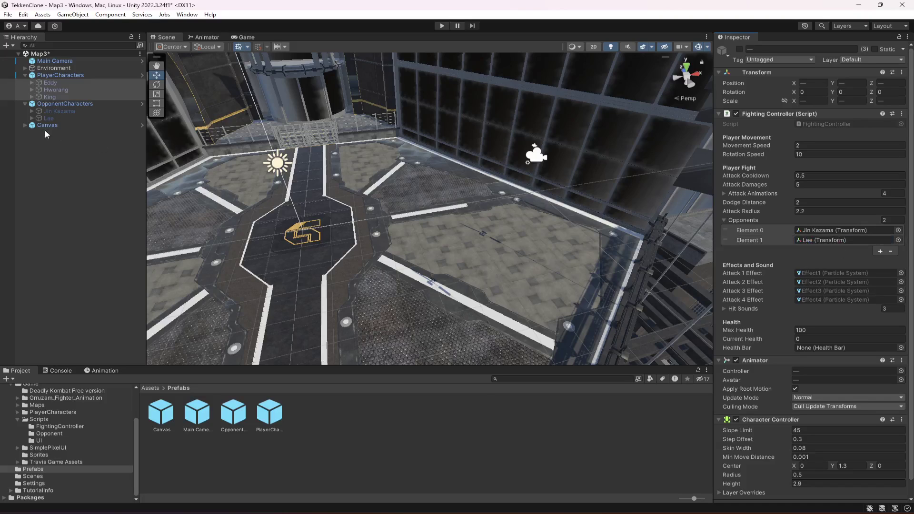
Assign the Canvas's PlayerHealthBar as the Health Bar of the three player characters.
click(25, 125)
drag(62, 132, 607, 285)
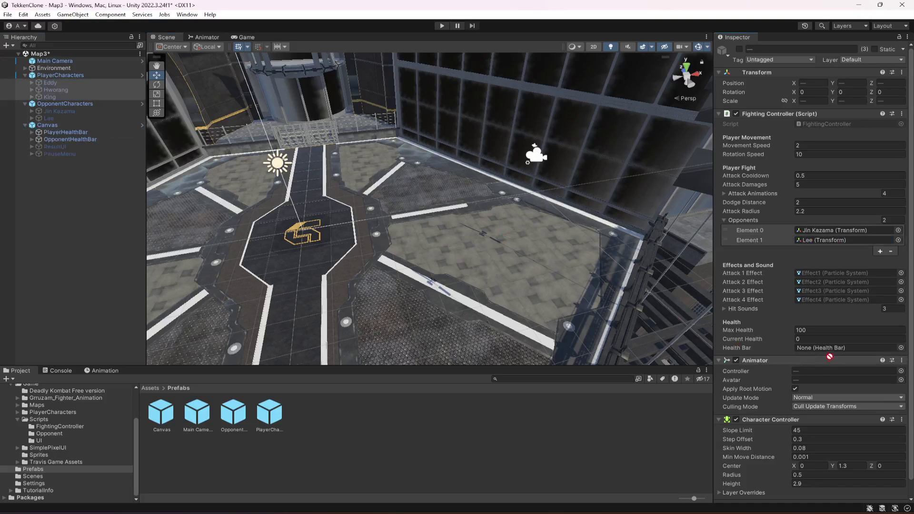
drag(829, 356, 828, 348)
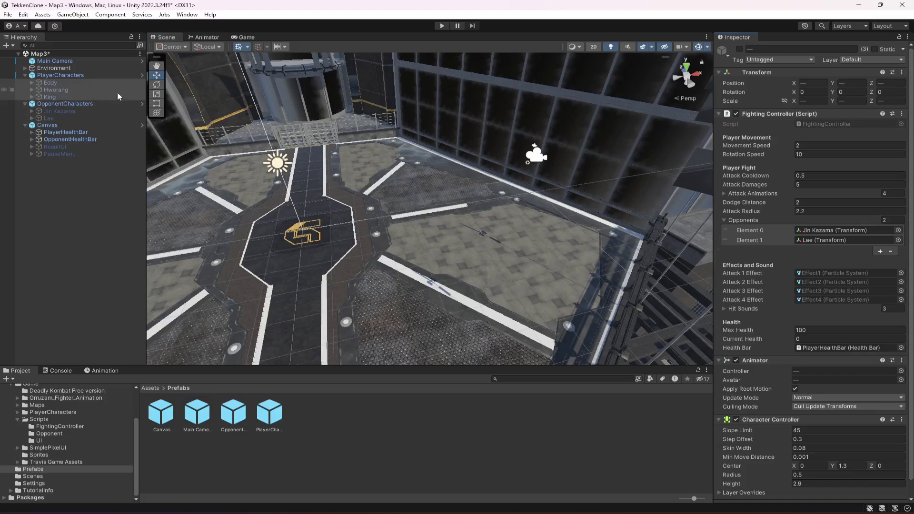
Assign Eddy, Hworang and King as Fighting Controllers 0 to 2 in the Opponent AI of Jin Kazama and Lee together.
click(67, 111)
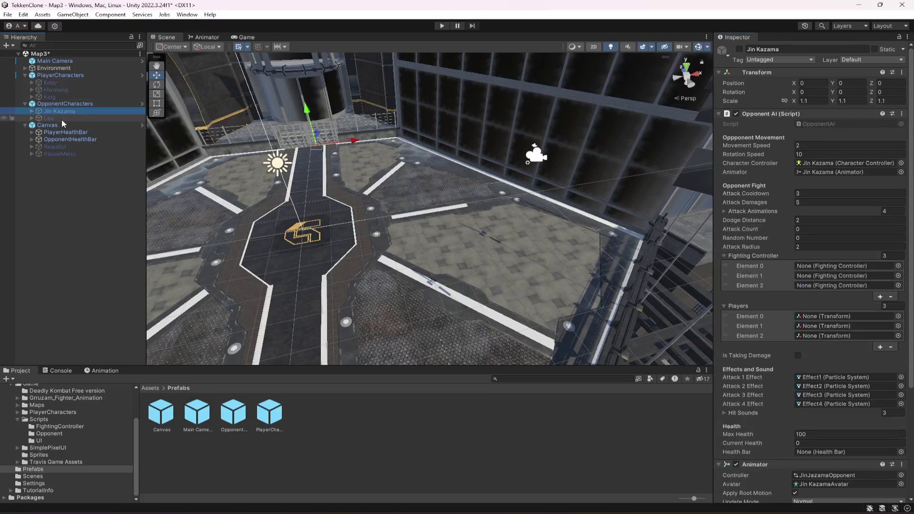
shift+click(61, 119)
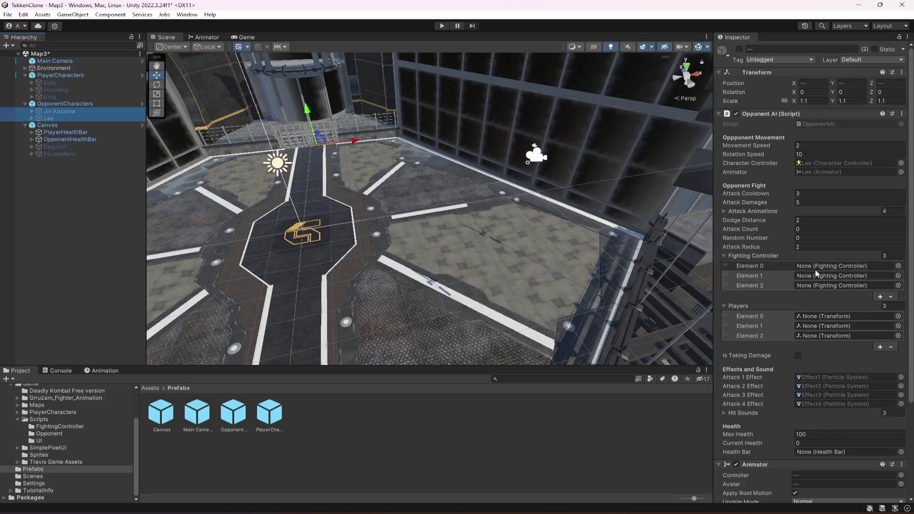
drag(71, 90, 830, 269)
drag(55, 89, 838, 276)
drag(57, 97, 839, 284)
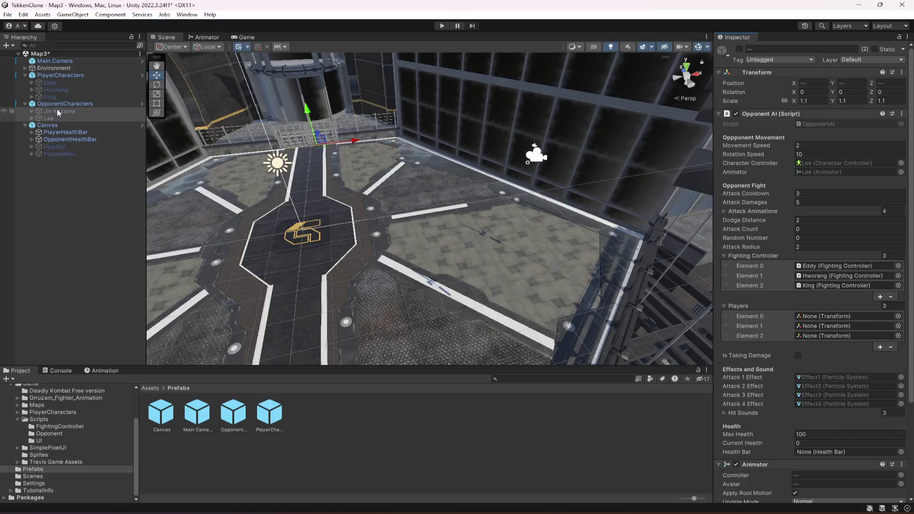
Fill Players 0 to 2 in both opponents' Opponent AI with the Eddy, Hworang and King transforms.
drag(50, 83, 867, 316)
drag(56, 90, 821, 327)
drag(50, 97, 815, 335)
Assign OpponentHealthBar as the Health Bar of both opponents and save the Map3 scene.
scroll(816, 335, down, 5)
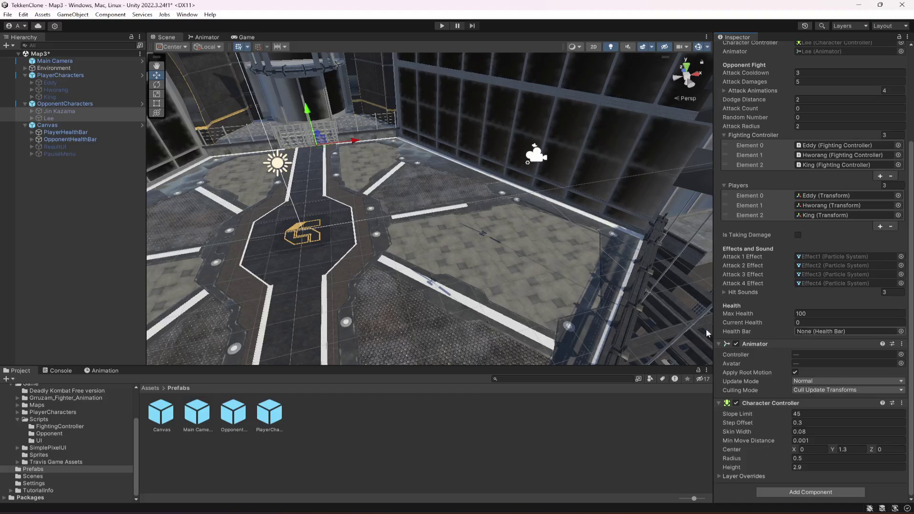
mouse_move(70, 139)
mouse_down()
mouse_move(848, 343)
mouse_move(847, 331)
mouse_up()
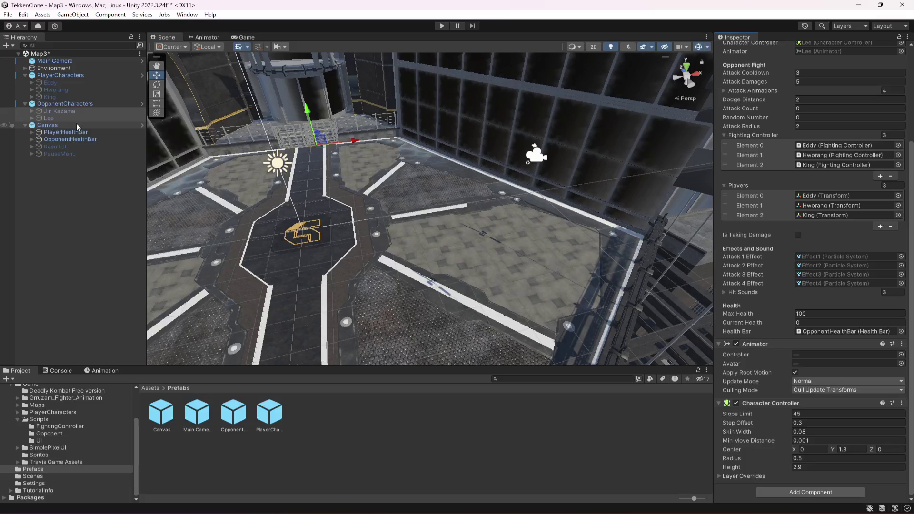
key(ctrl+s)
In the Map3 Canvas's Result Manager, assign Eddy, Hworang and King as Fighting Controllers and Jin Kazama and Lee as Opponent AI.
click(53, 126)
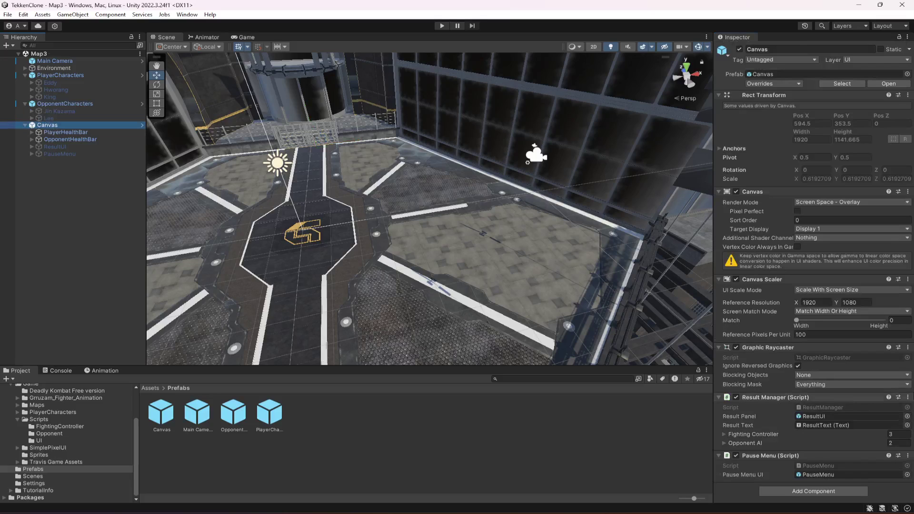
click(724, 435)
scroll(733, 456, down, 2)
click(724, 444)
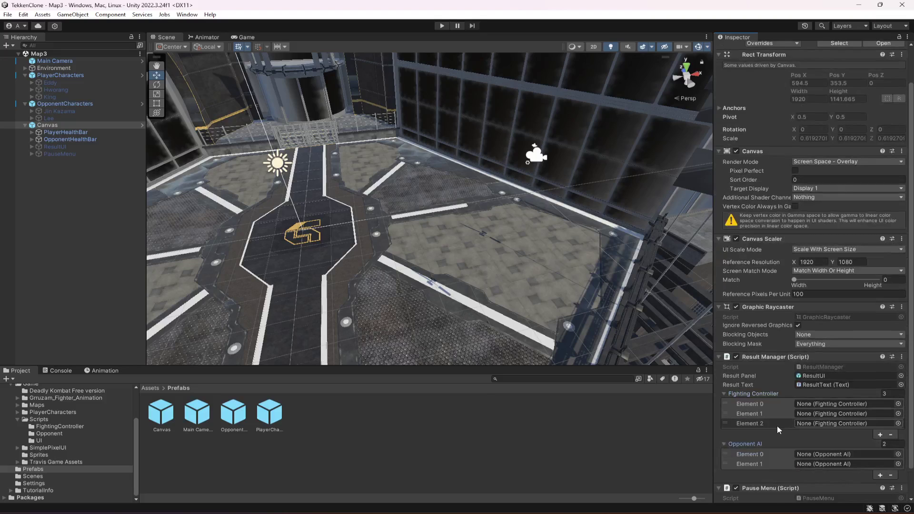
scroll(776, 426, down, 2)
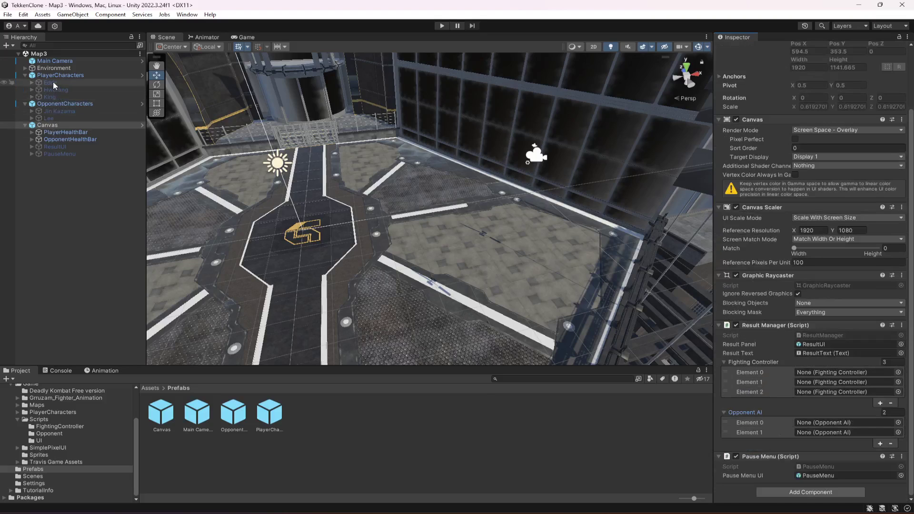
drag(54, 86, 809, 372)
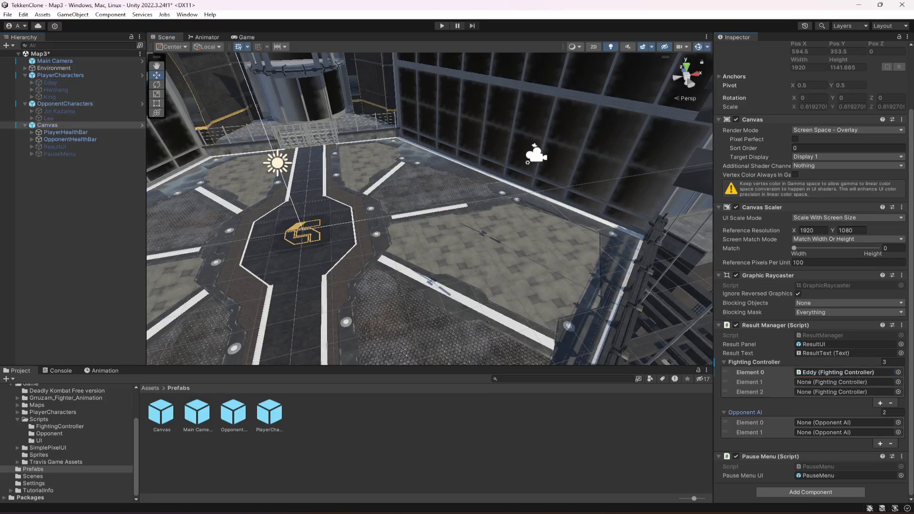
drag(56, 90, 838, 393)
drag(59, 111, 833, 425)
drag(48, 118, 836, 433)
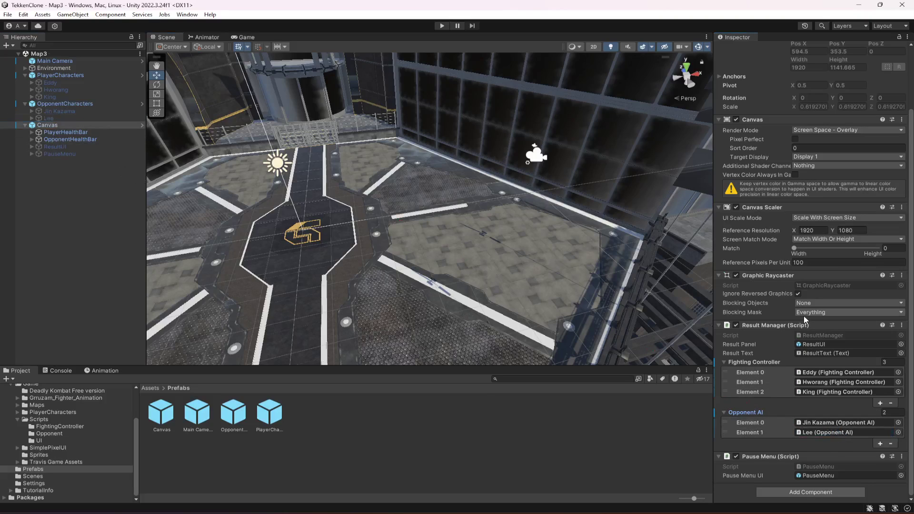
Collapse the Canvas, OpponentCharacters and PlayerCharacters objects in Map3 and clear the selection.
click(24, 124)
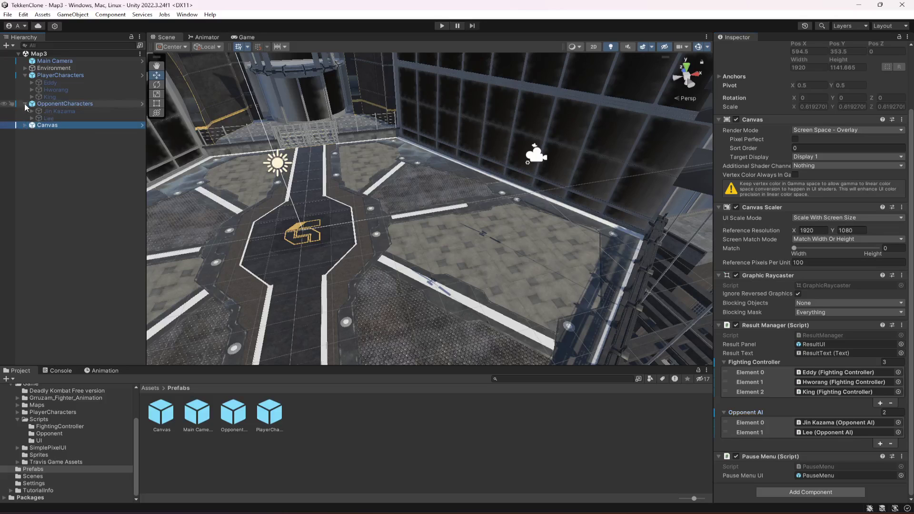
click(24, 103)
click(25, 75)
click(50, 61)
click(97, 221)
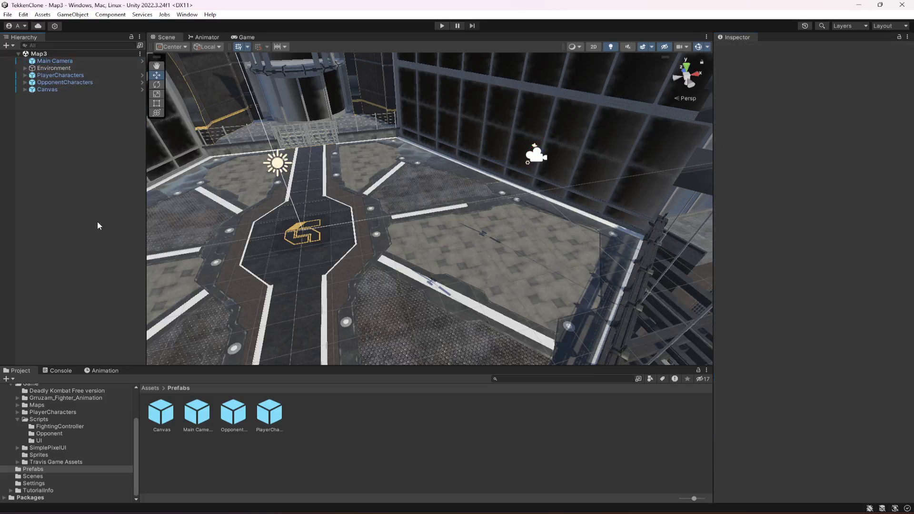
Examine where the PlayerCharacters and OpponentCharacters objects stand on the Map3 arena floor.
alt+drag(499, 262, 429, 223)
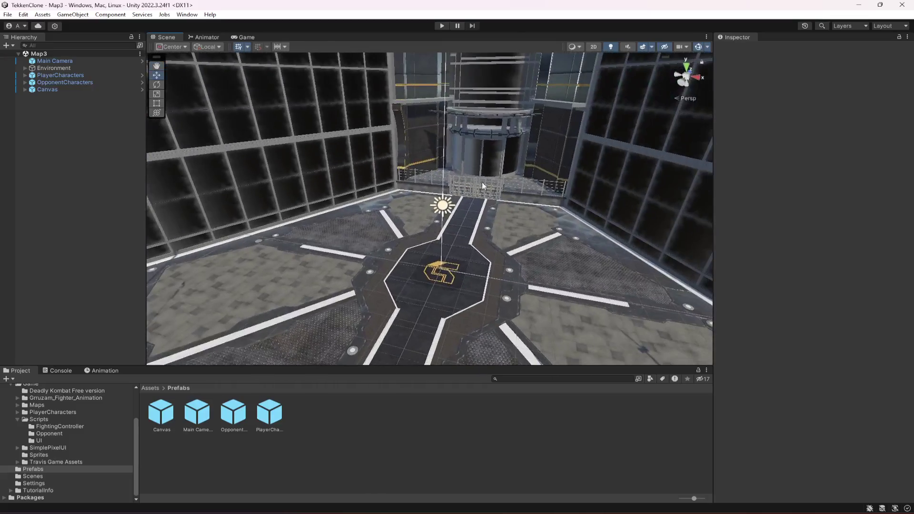
alt+drag(481, 184, 482, 223)
click(53, 76)
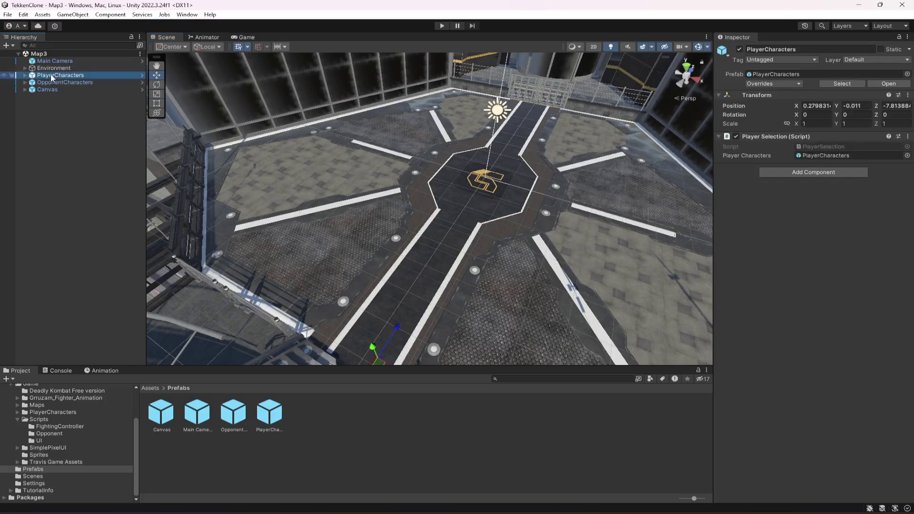
click(56, 83)
alt+drag(455, 187, 591, 239)
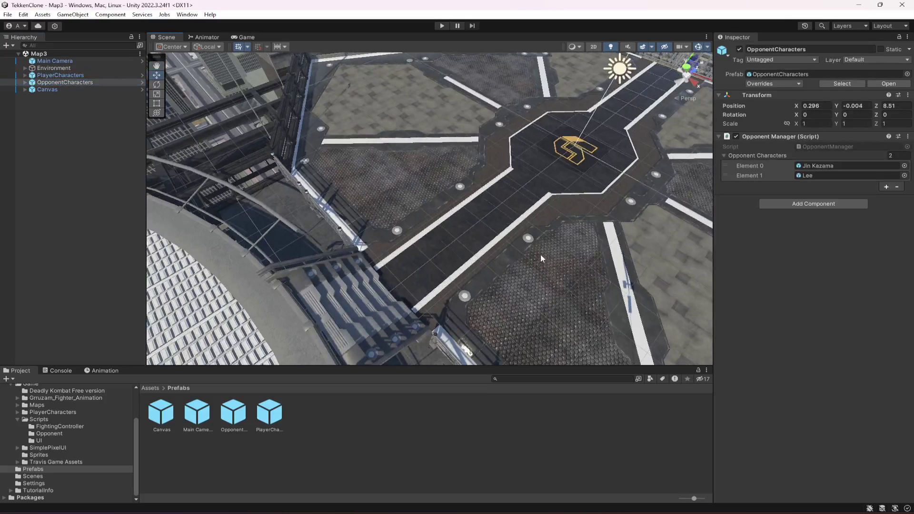
alt+drag(541, 254, 580, 223)
double_click(52, 75)
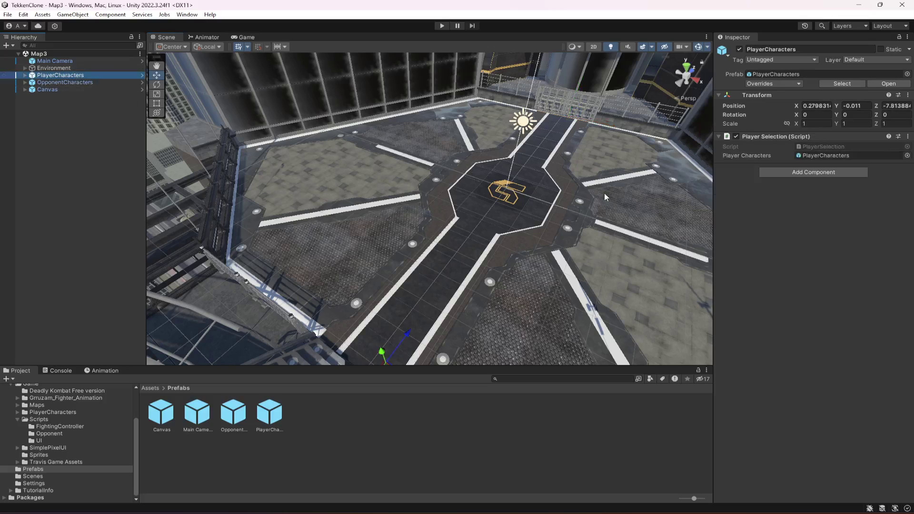
alt+drag(387, 284, 538, 208)
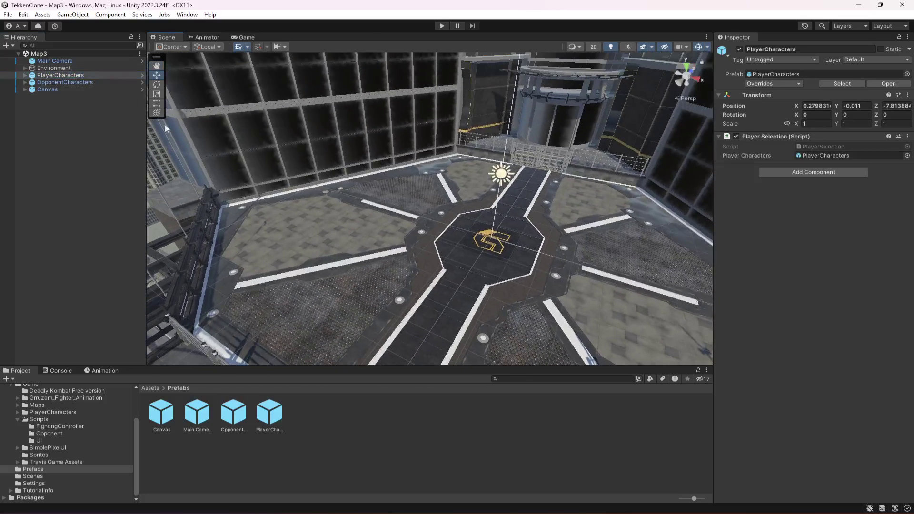
Open the MainMenu scene from the Scenes folder.
click(45, 89)
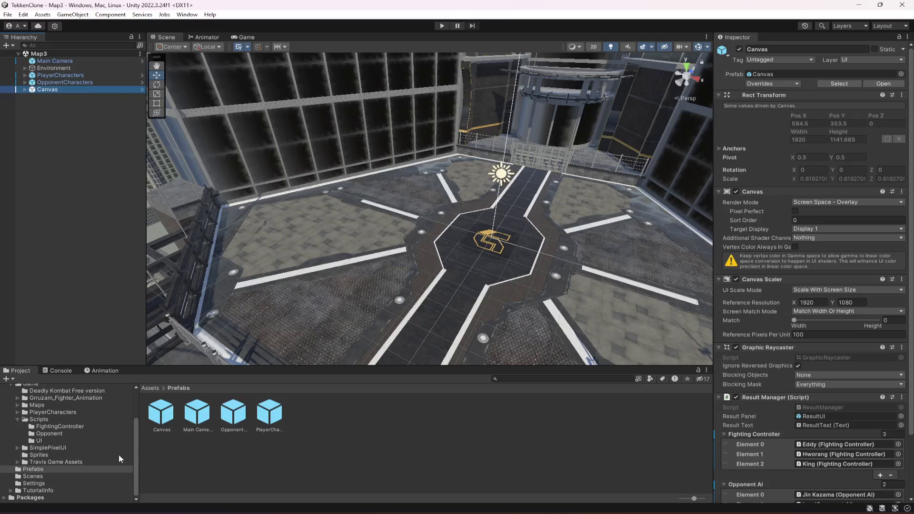
click(33, 476)
double_click(162, 414)
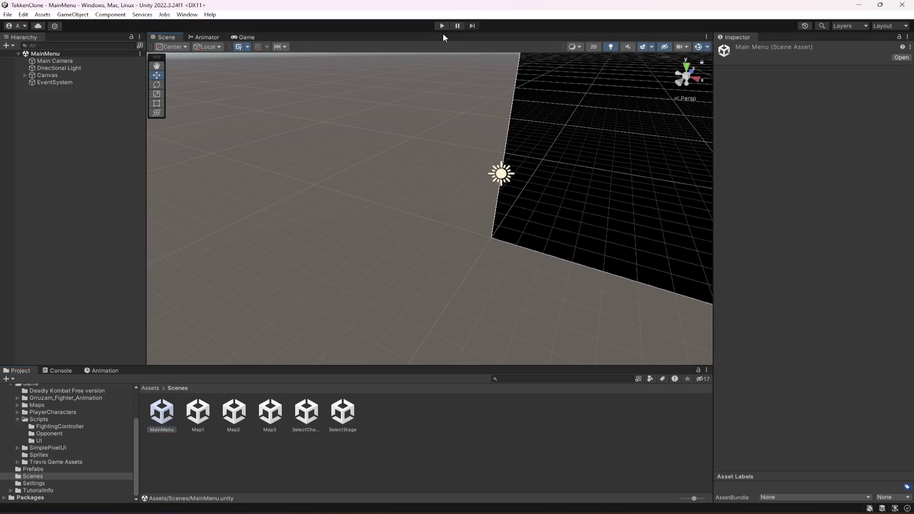
Run the game from the MainMenu scene in a maximized Game view and choose the leopard-headed fighter King.
click(441, 27)
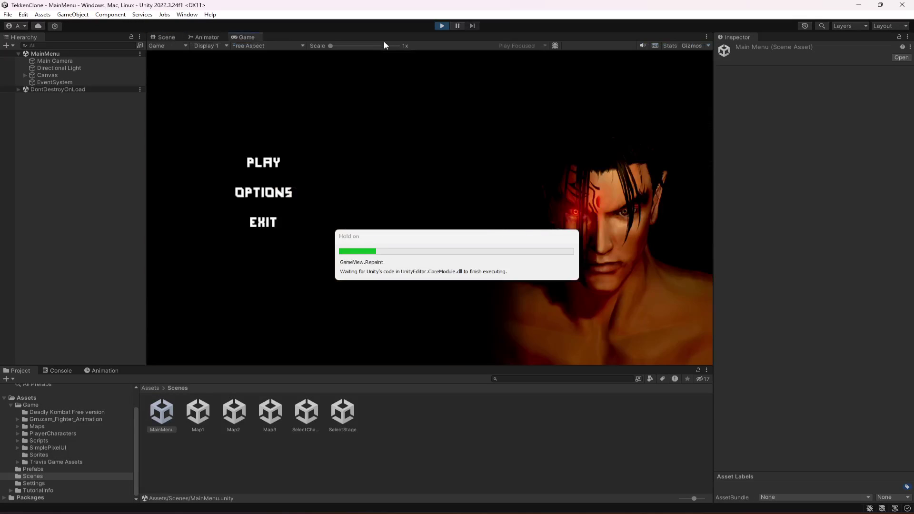
double_click(401, 35)
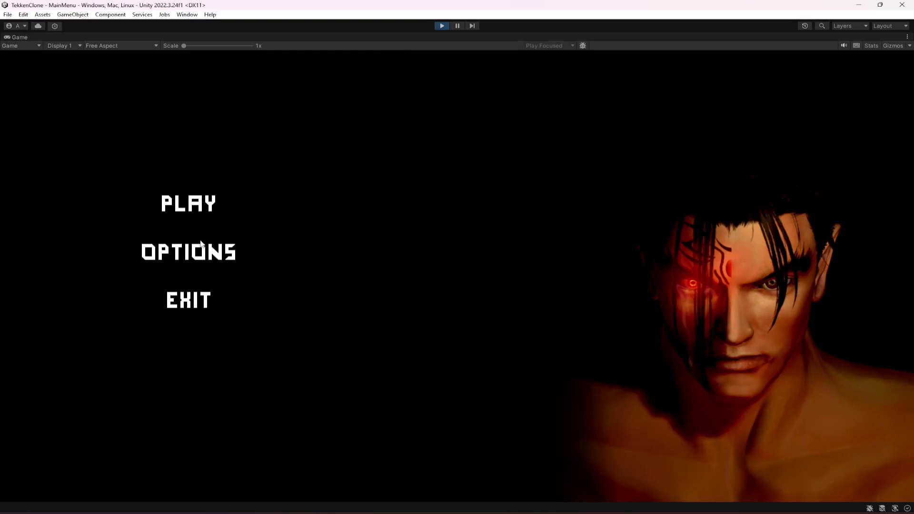
click(191, 208)
click(193, 206)
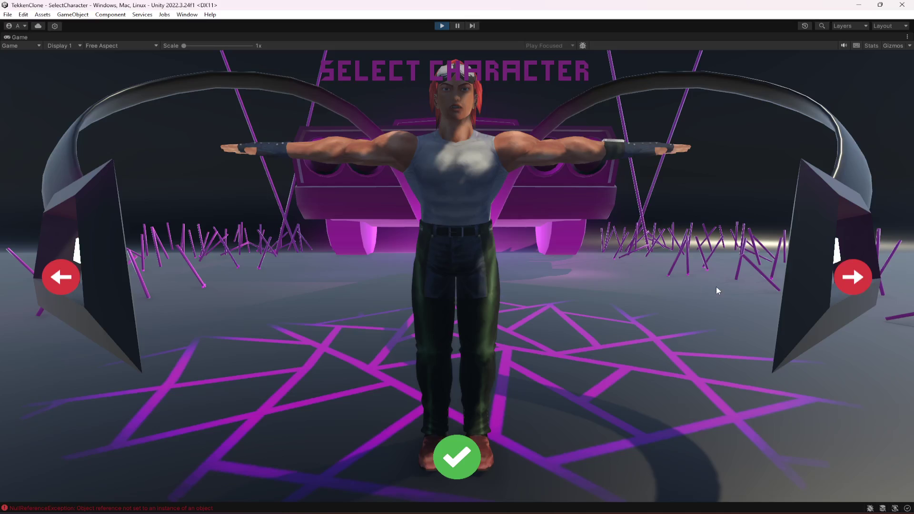
click(850, 280)
click(459, 452)
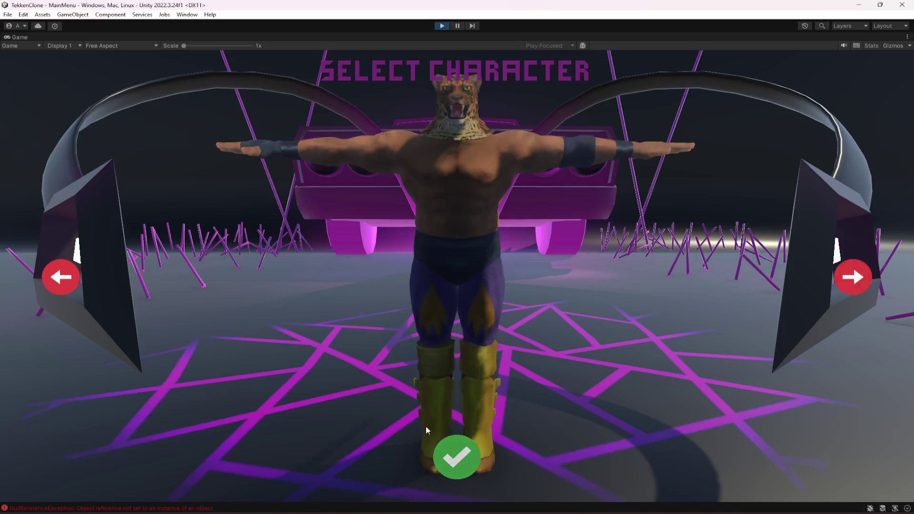
Playtest a fight on the Map2 stadium stage, pausing it to return to the main menu.
click(190, 212)
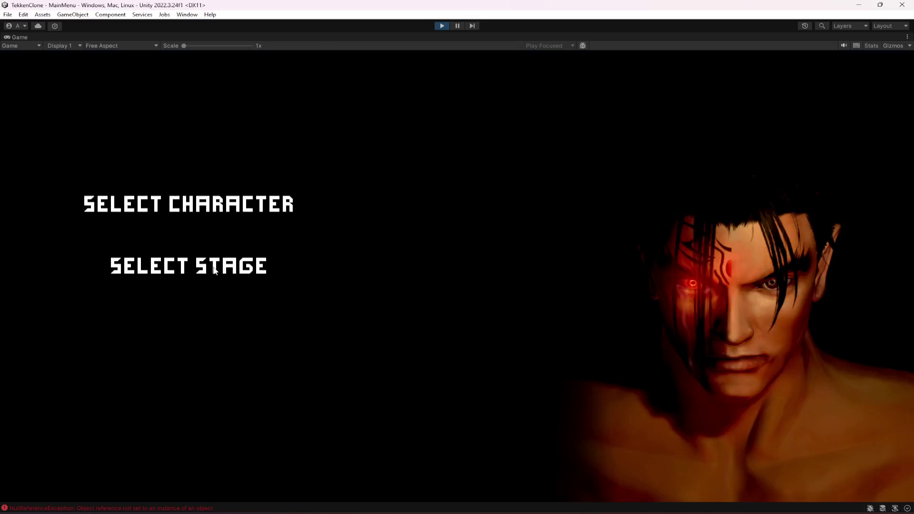
click(215, 269)
click(294, 235)
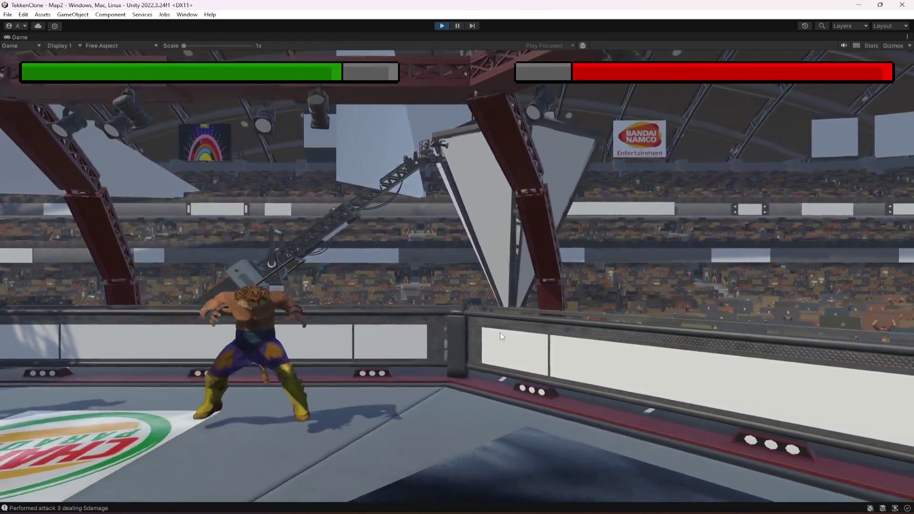
key(Escape)
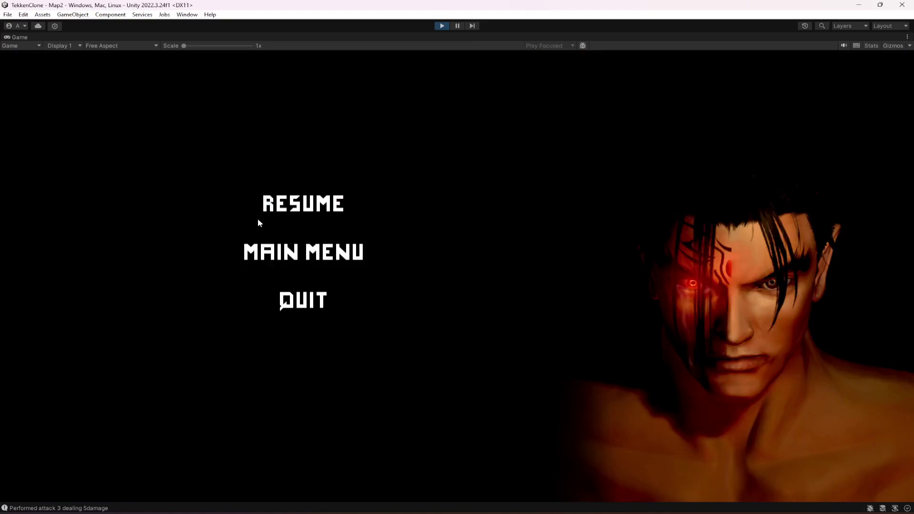
click(287, 236)
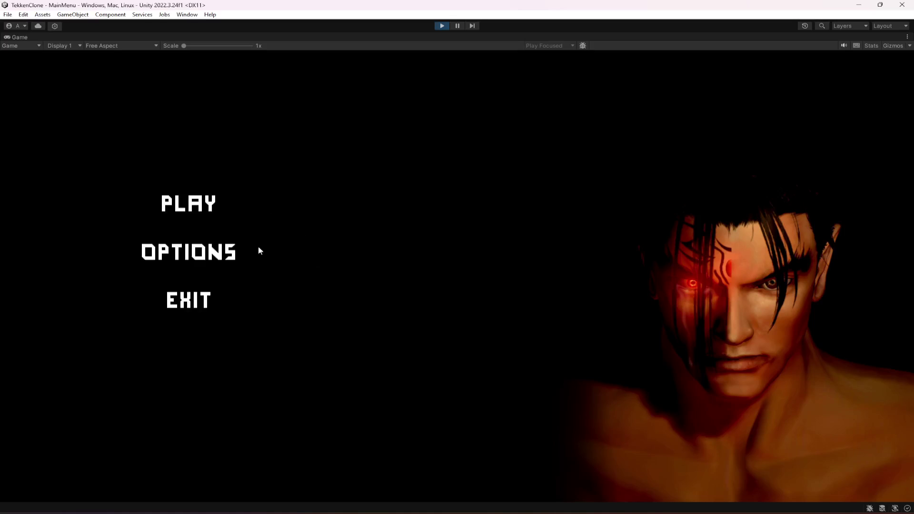
Playtest a fight on the Map3 stage, open its pause menu, and stop the game.
click(198, 206)
click(206, 270)
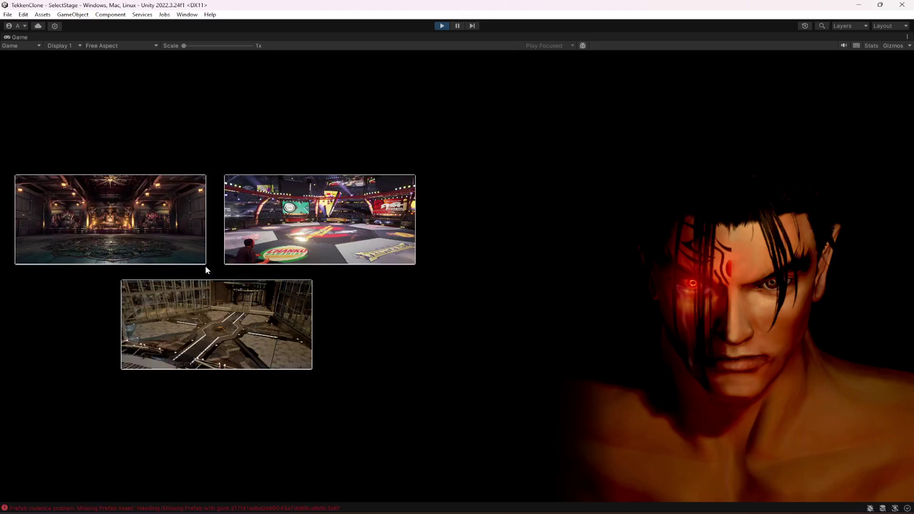
click(238, 335)
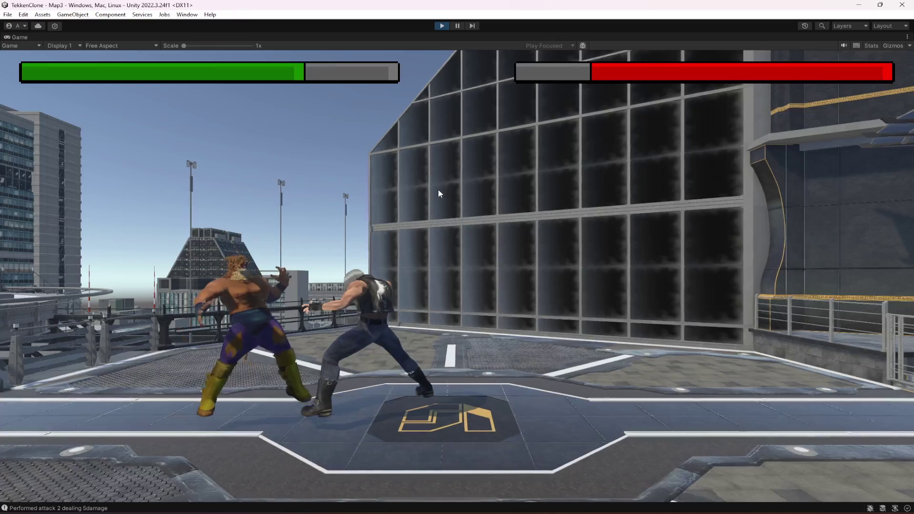
key(Escape)
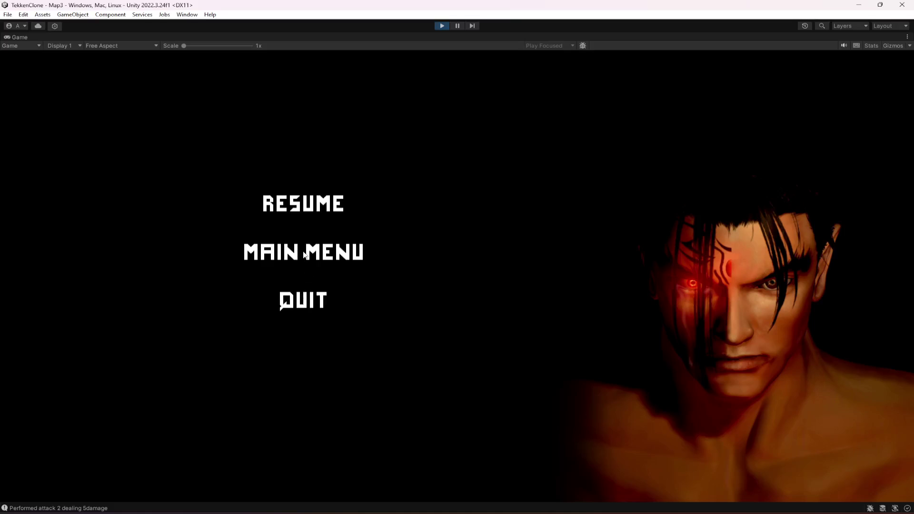
click(442, 25)
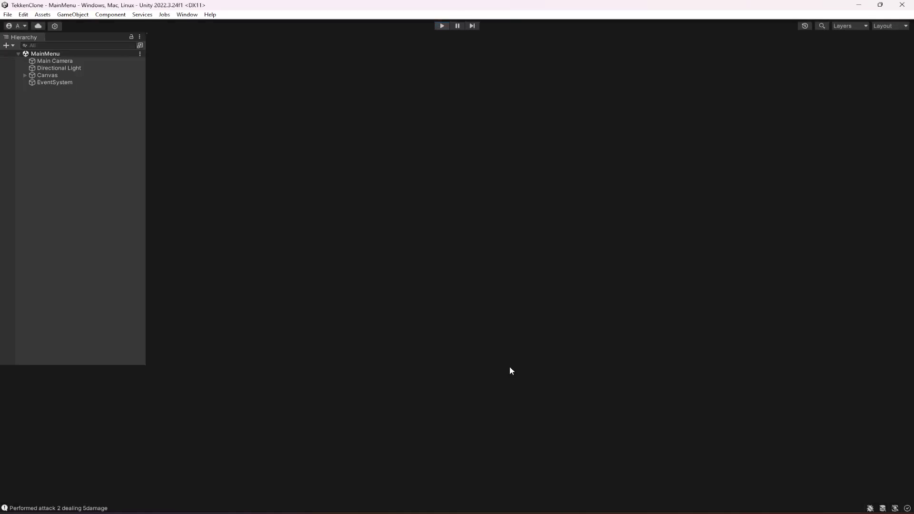
Open the Map2 scene and examine the Canvas's Result Manager and Pause Menu script references.
click(40, 476)
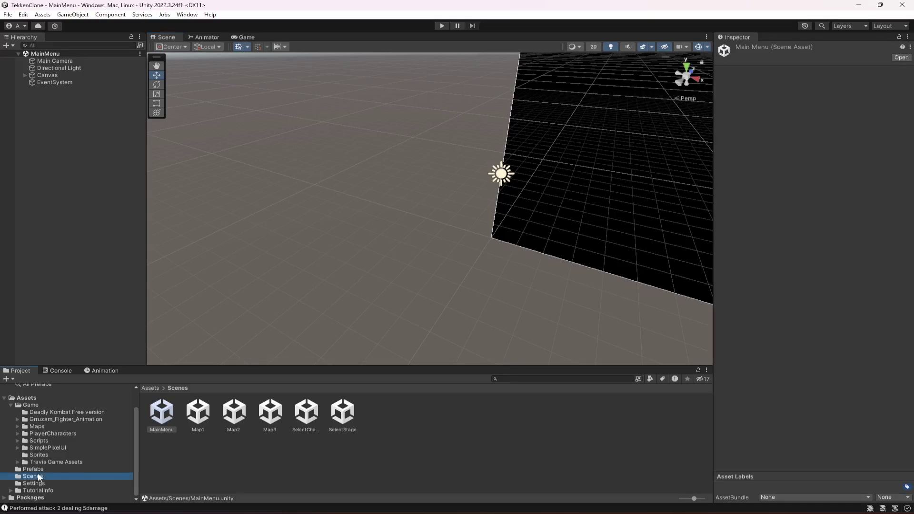
double_click(233, 415)
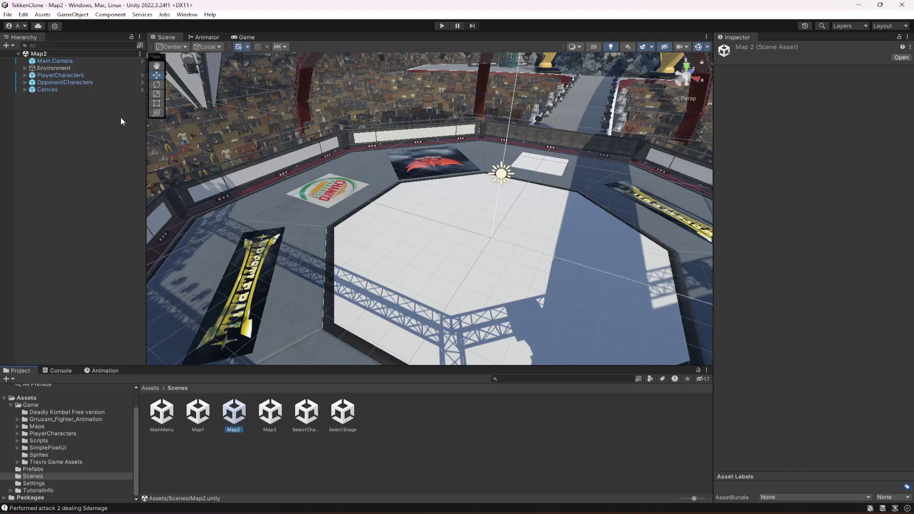
click(24, 89)
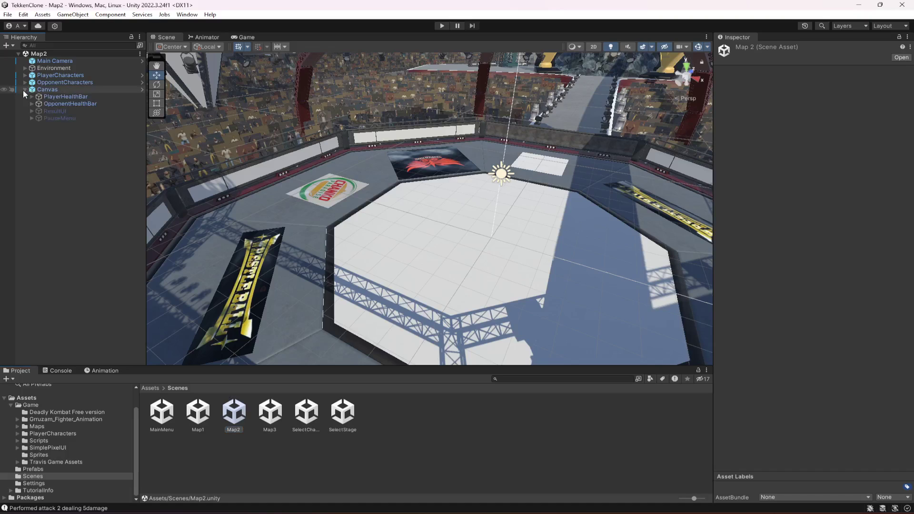
click(31, 118)
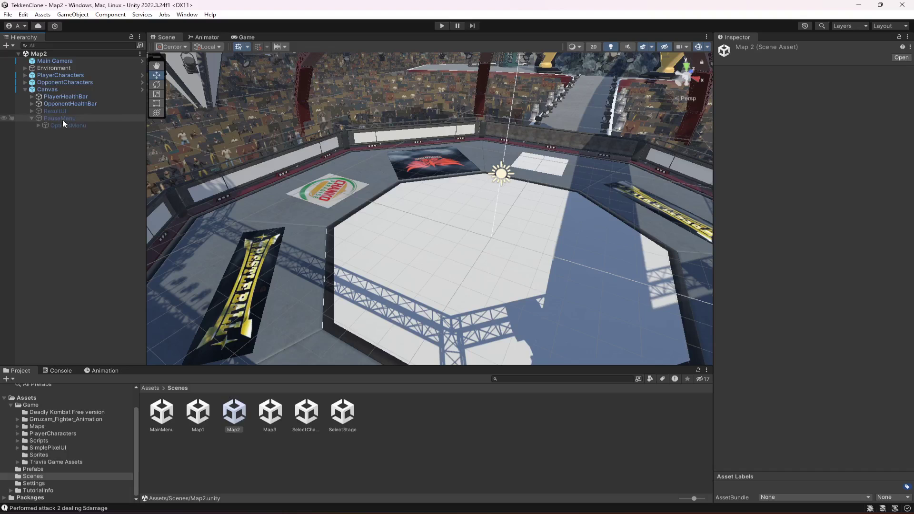
click(62, 119)
click(51, 89)
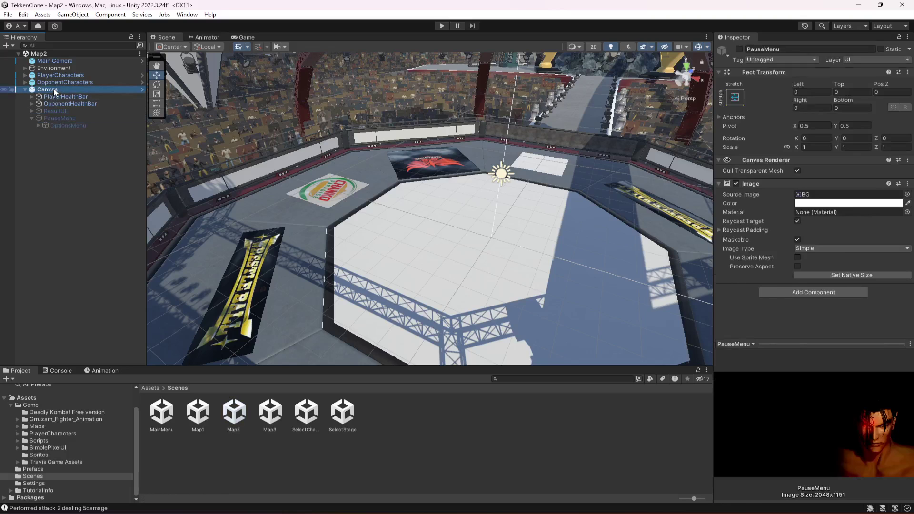
scroll(865, 423, down, 3)
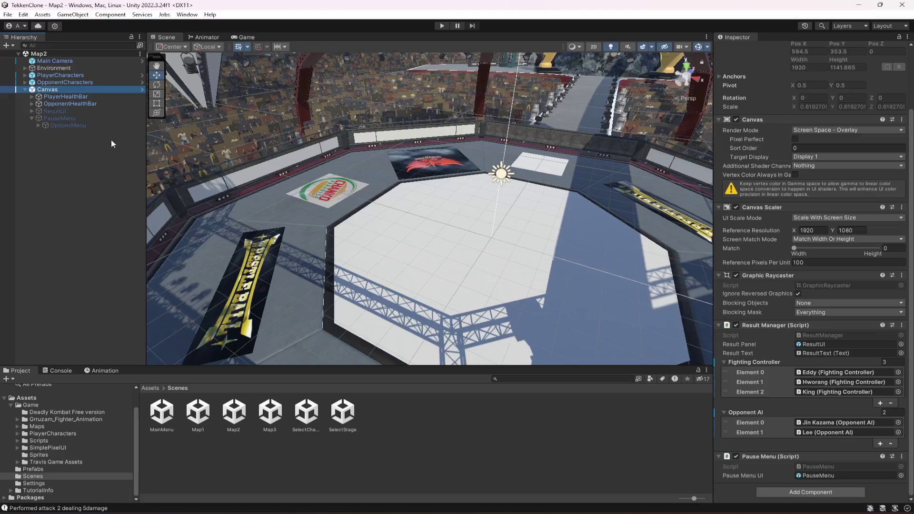
Examine the On Click assignments of the Resume, BackToMainMenu and QuitGame buttons in Map2's pause menu.
click(37, 124)
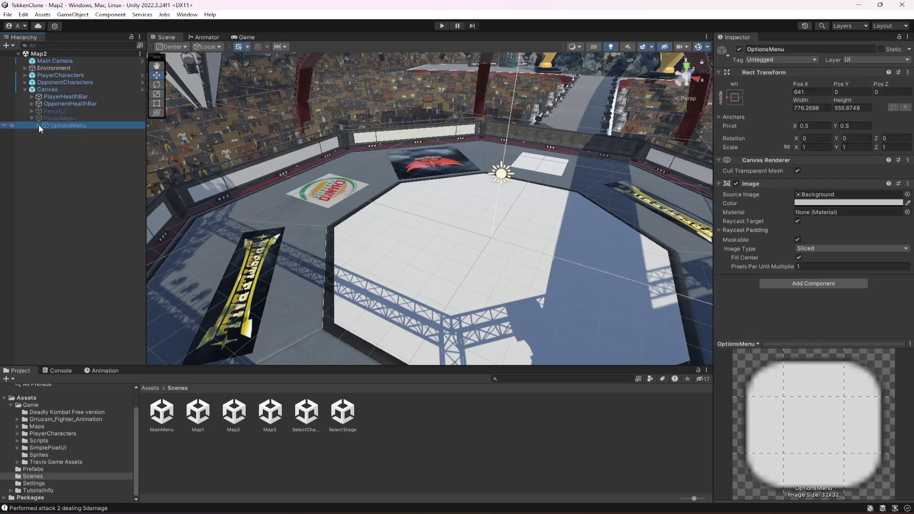
click(39, 125)
click(65, 134)
scroll(739, 277, down, 5)
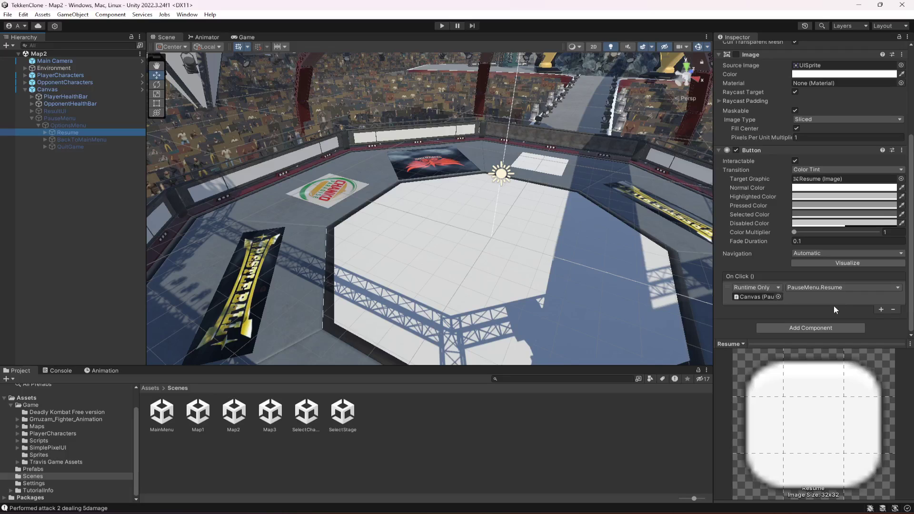
click(78, 139)
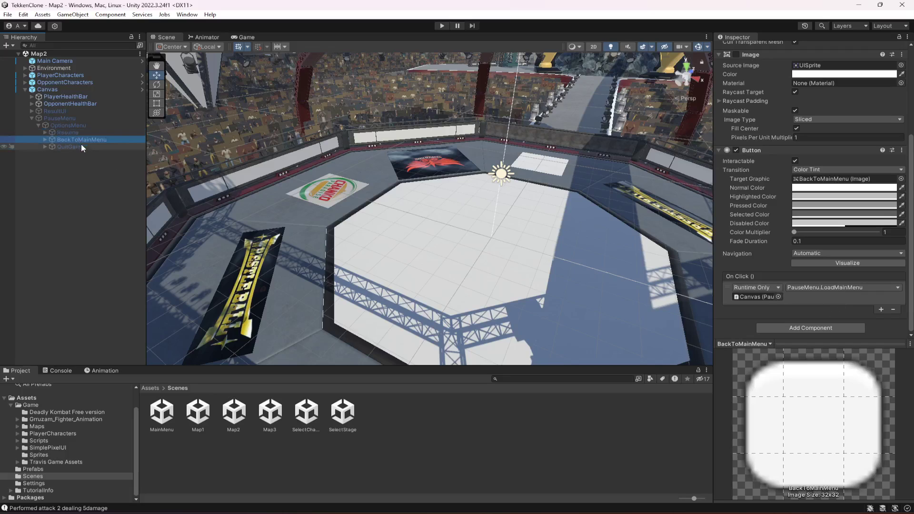
click(82, 147)
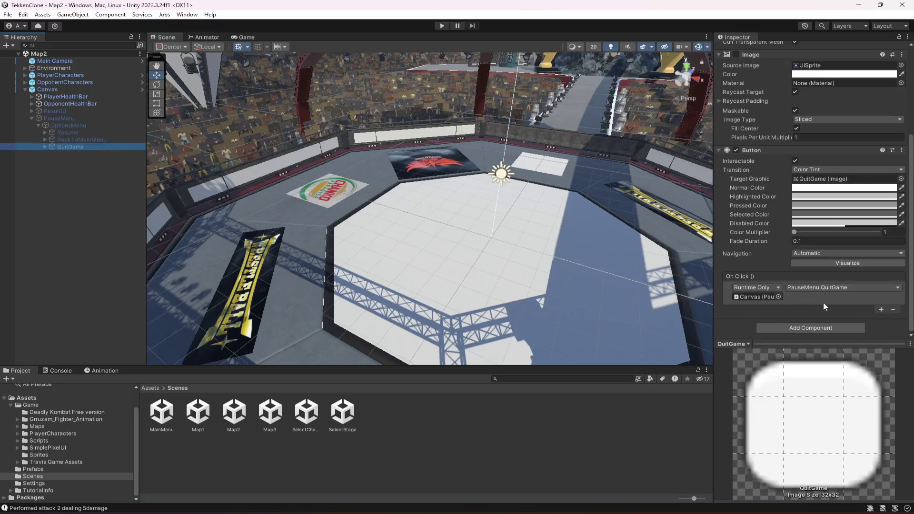
click(31, 118)
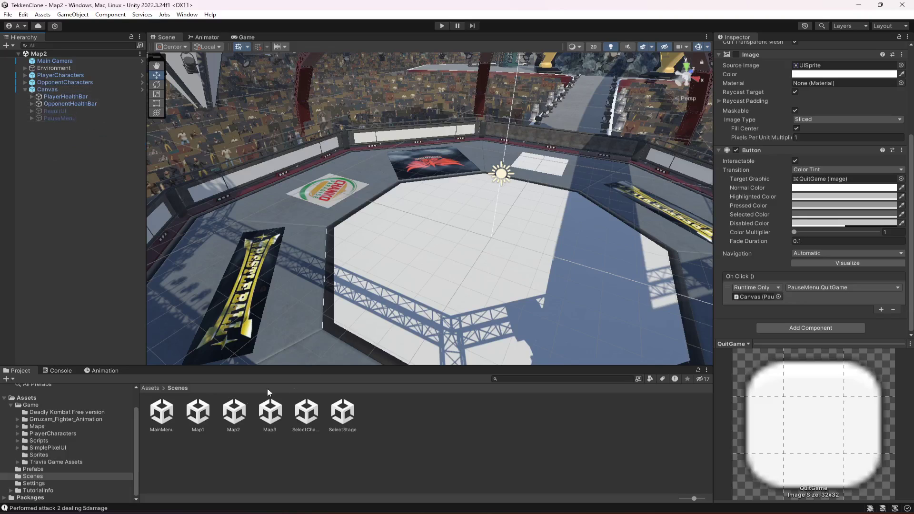
Open the Map3 scene and examine the On Click assignments of its Resume, BackToMainMenu and QuitGame pause buttons.
double_click(270, 411)
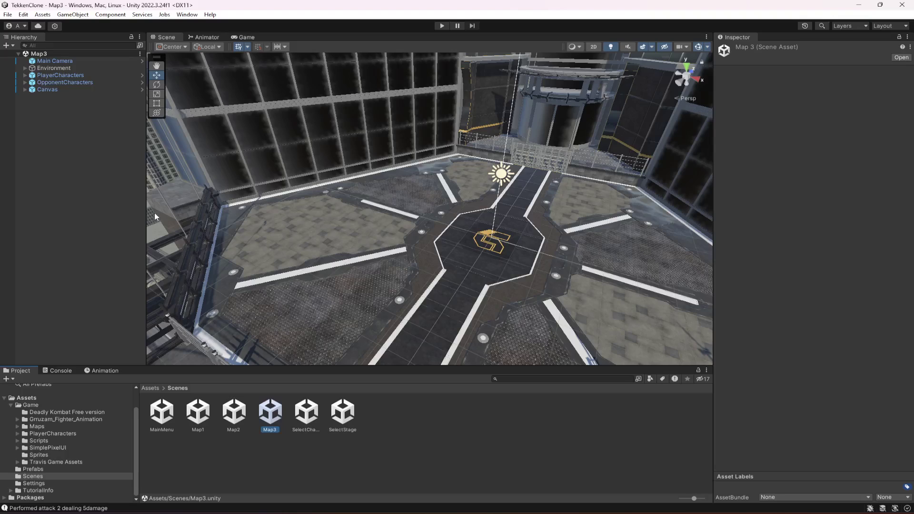
click(25, 90)
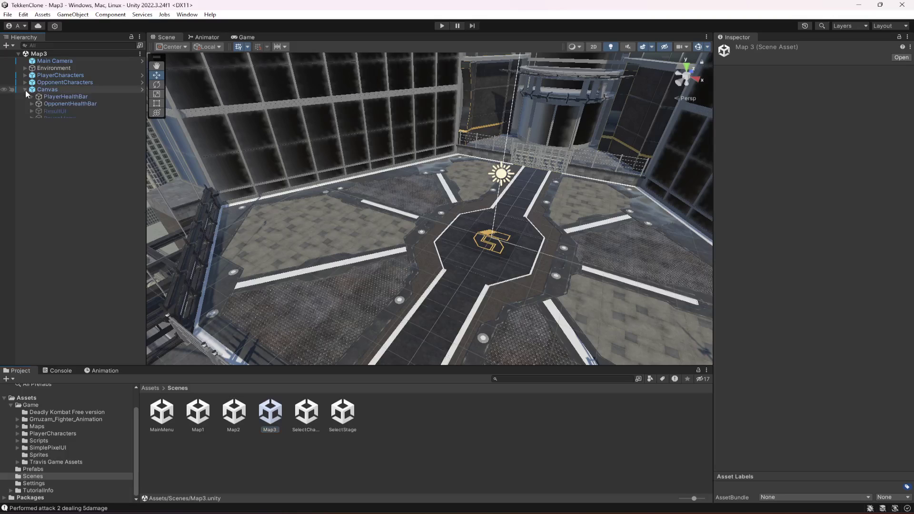
click(28, 120)
click(32, 118)
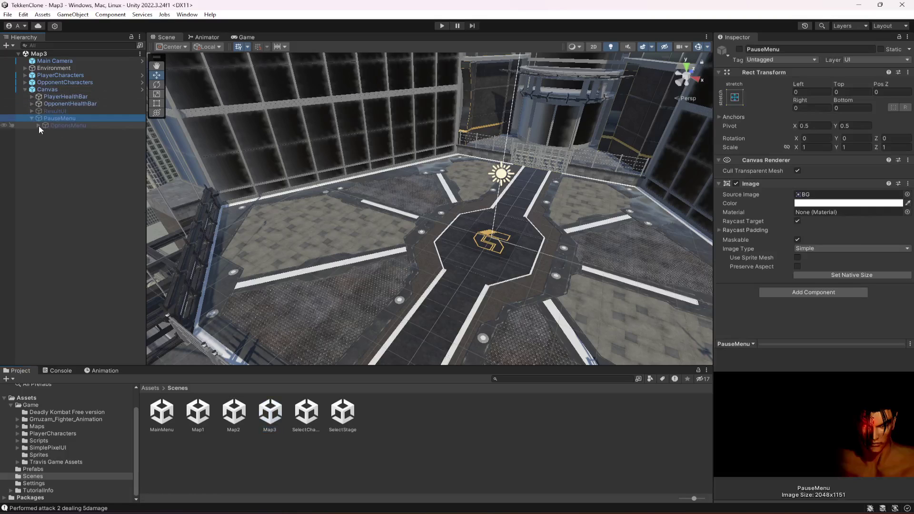
click(38, 125)
click(61, 132)
scroll(791, 266, down, 3)
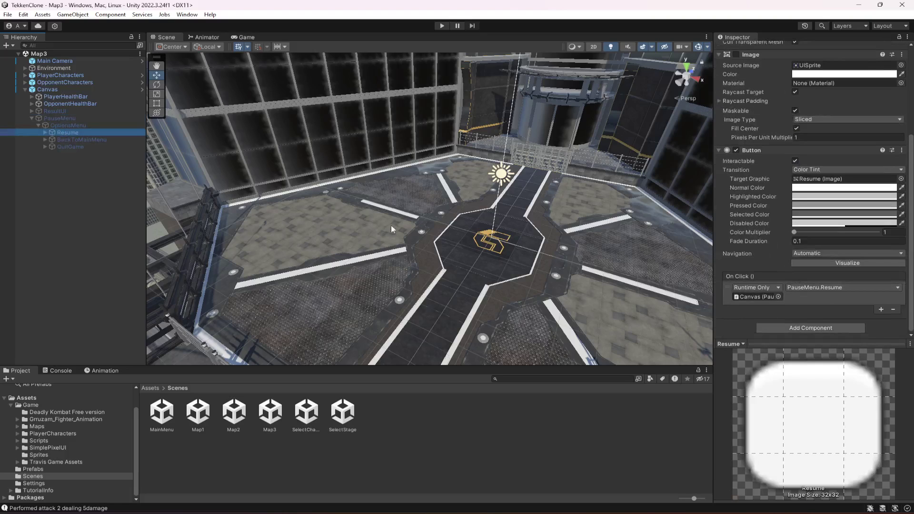
click(76, 139)
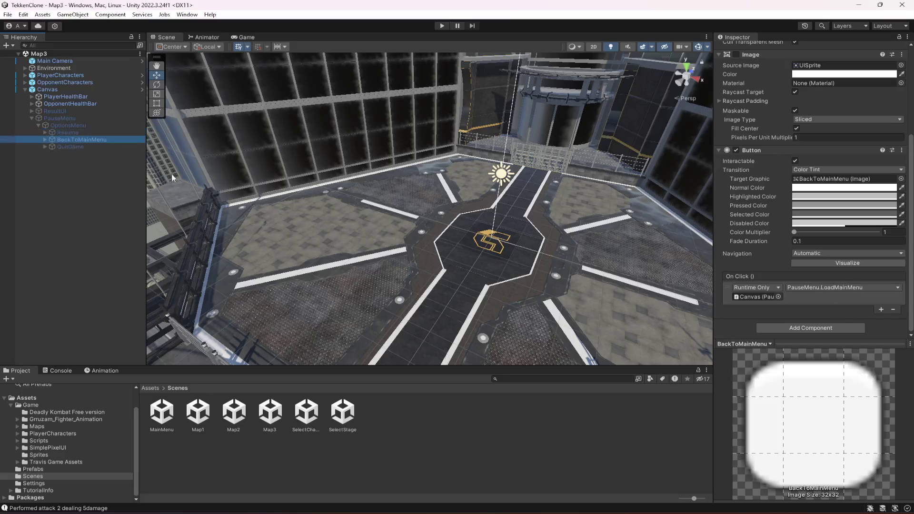
click(72, 147)
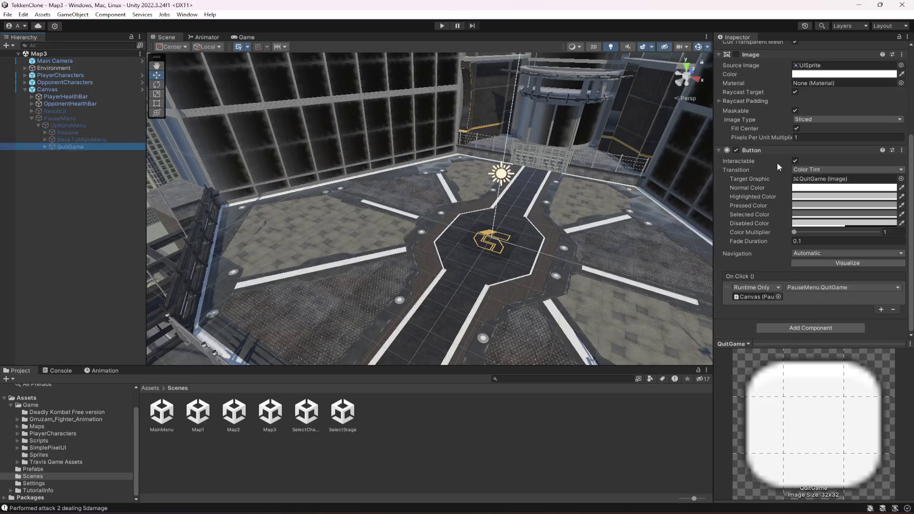
scroll(784, 274, up, 3)
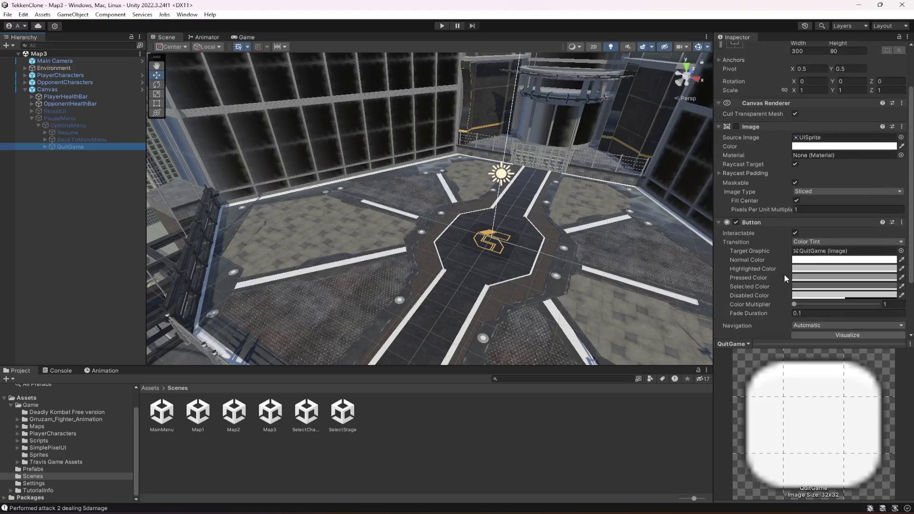
click(32, 118)
Run the Map3 scene directly to test its pause menu, and stop the game.
click(442, 26)
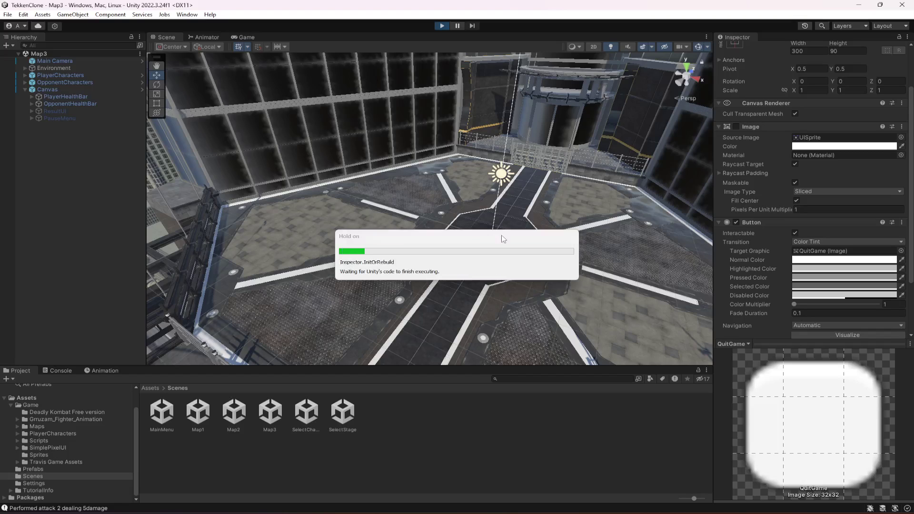
key(Escape)
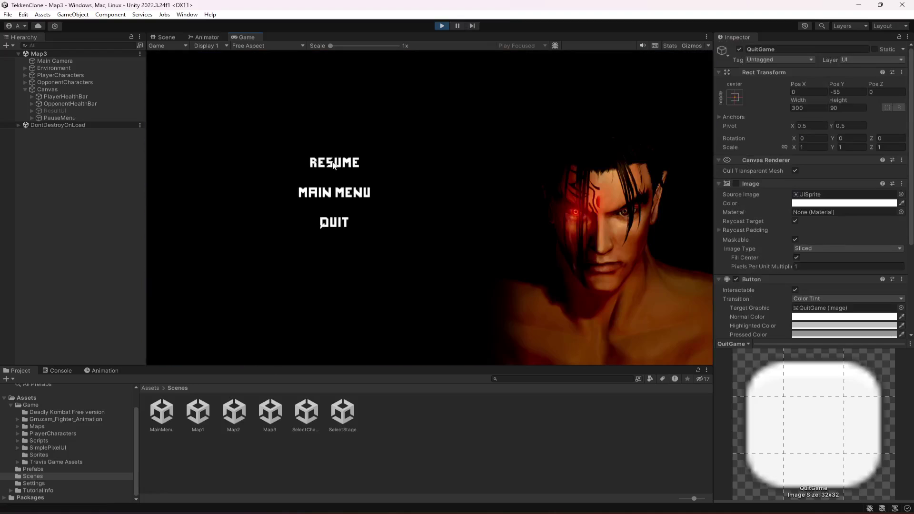
click(442, 26)
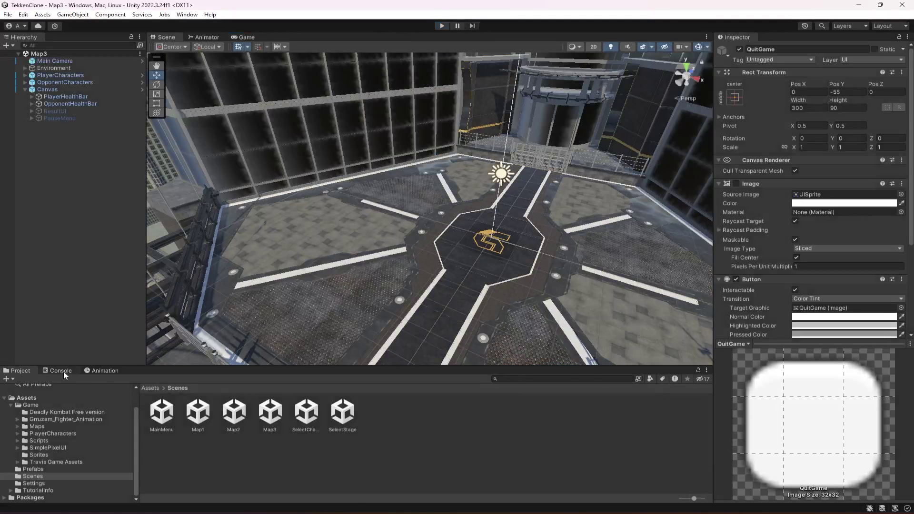
Check the Console, and collapse Map3's Canvas with nothing left selected.
click(61, 371)
click(18, 370)
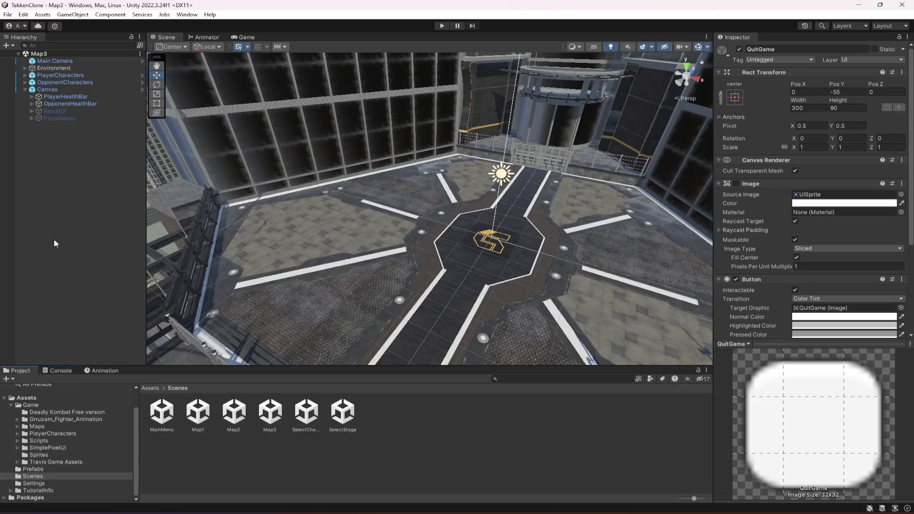
click(26, 90)
click(49, 110)
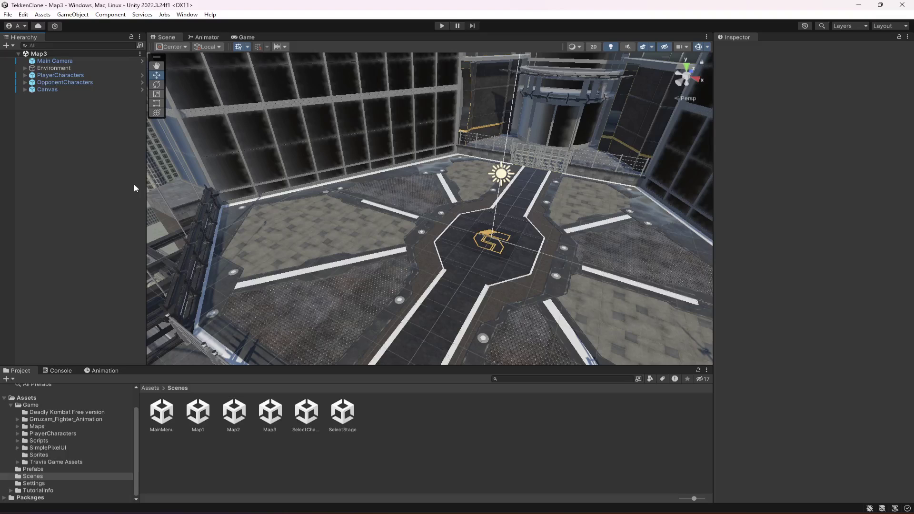
Add a UI Event System object to the Map3 scene and save the scene.
right_click(53, 119)
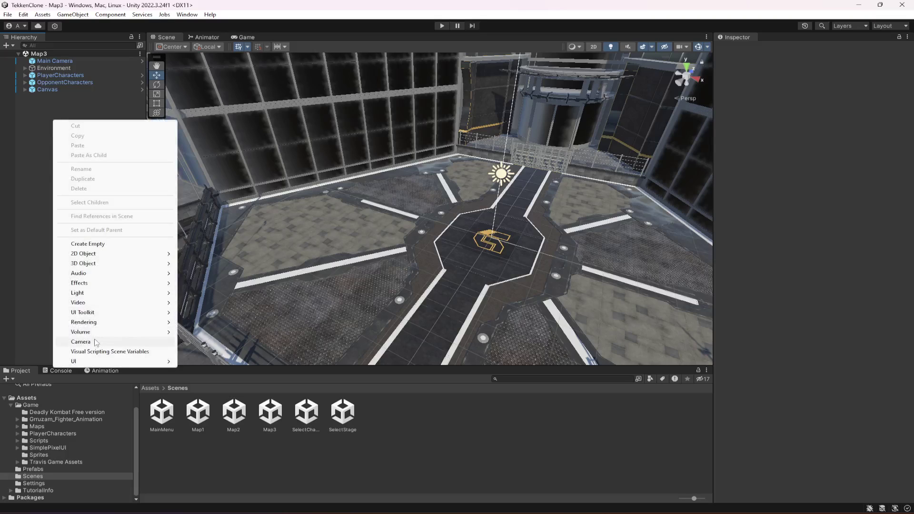
mouse_move(105, 361)
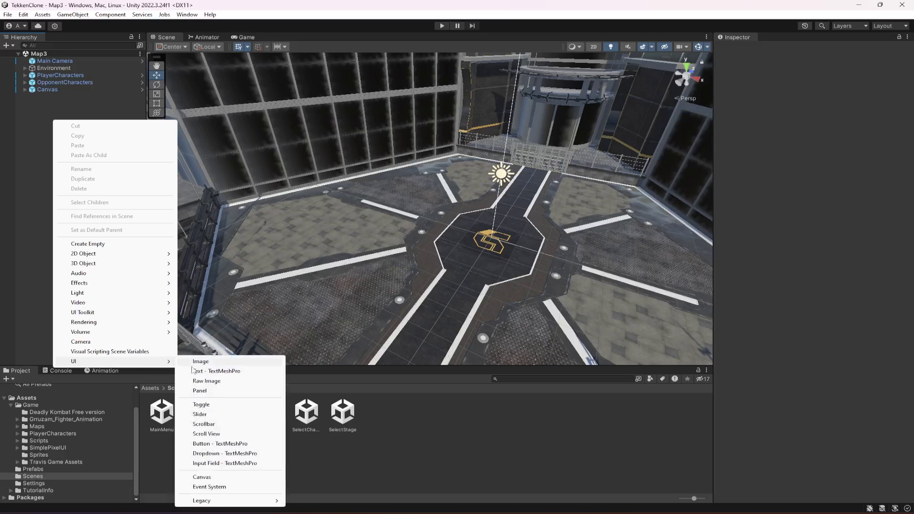
click(209, 487)
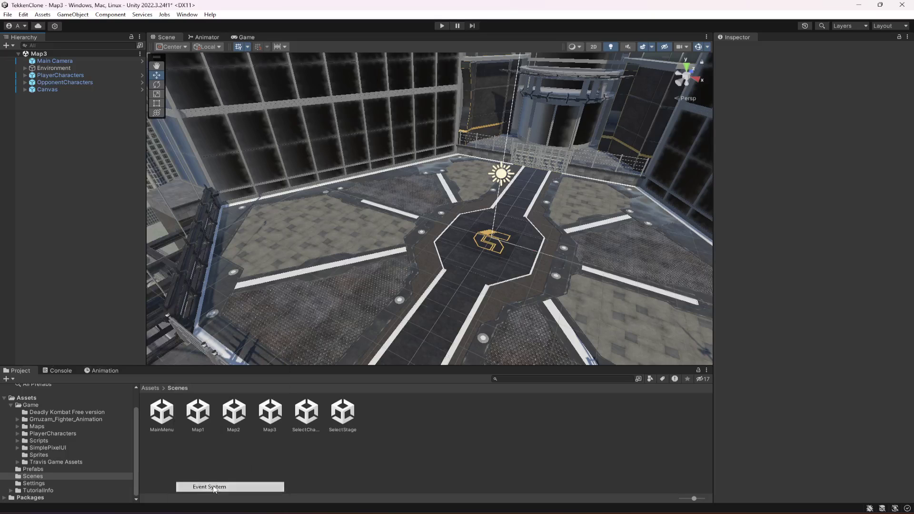
click(82, 144)
key(ctrl+s)
click(66, 97)
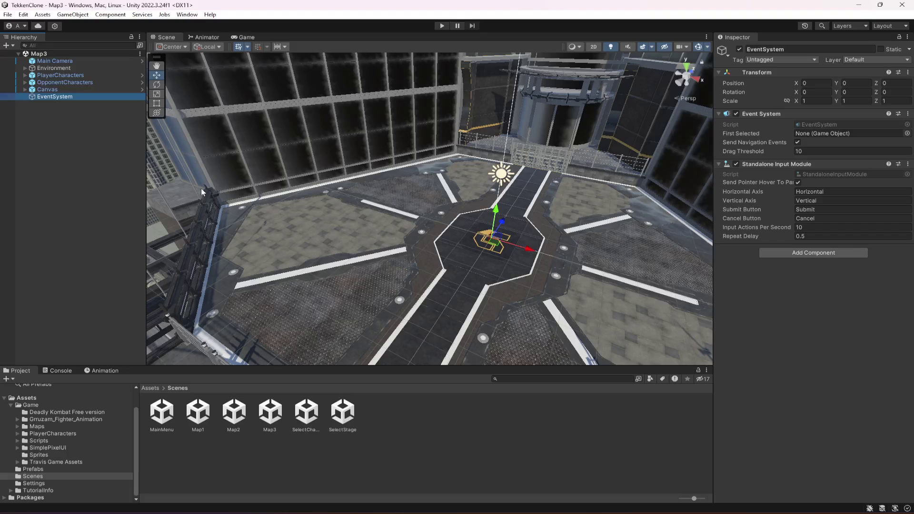
Open the Map2 scene, add a UI Event System object to it, and save the scene.
double_click(233, 413)
right_click(65, 141)
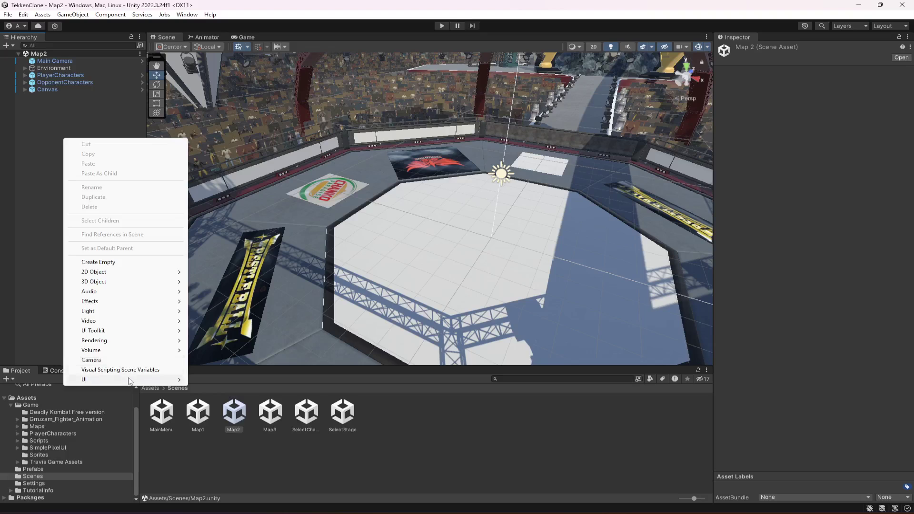
mouse_move(128, 380)
click(224, 503)
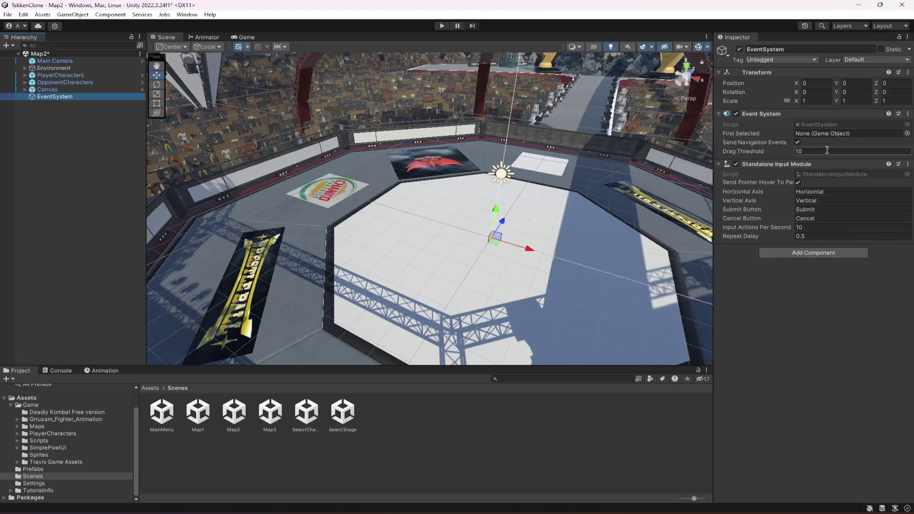
key(ctrl+s)
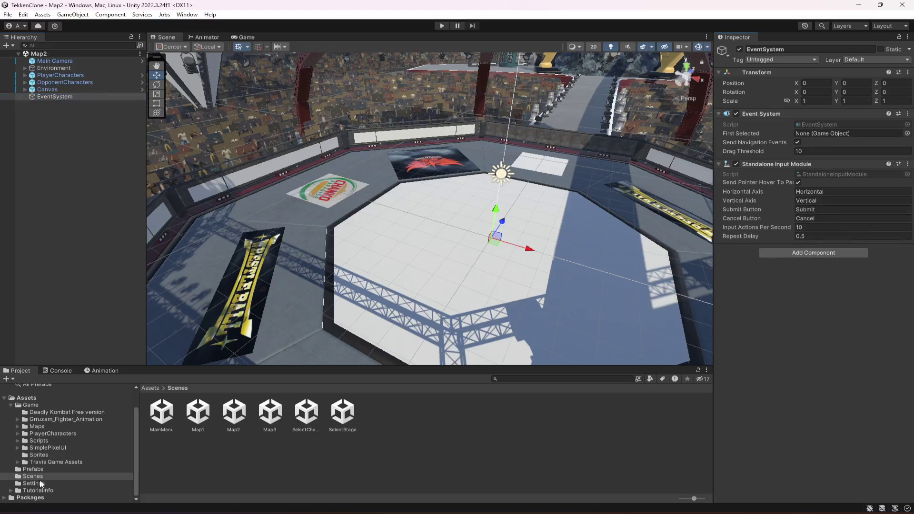
Run the game from the MainMenu scene and choose the fighter in the green and yellow outfit.
double_click(162, 412)
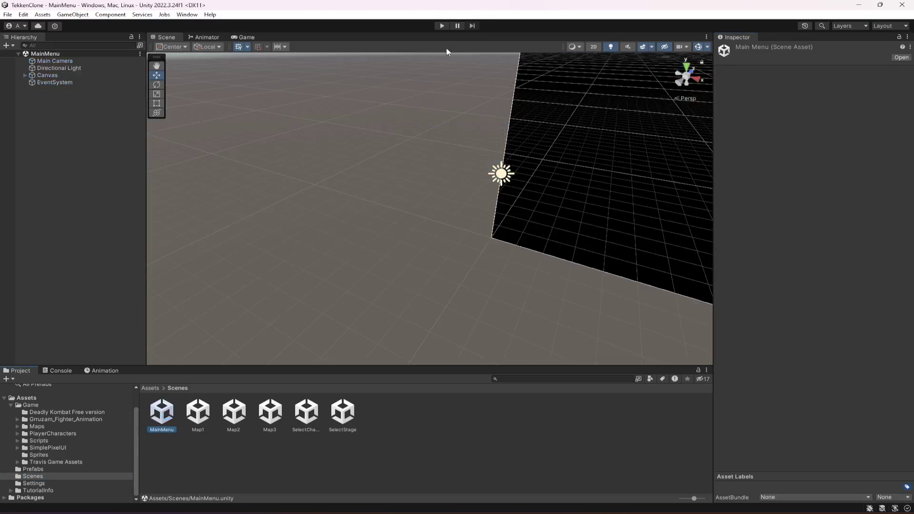
click(442, 26)
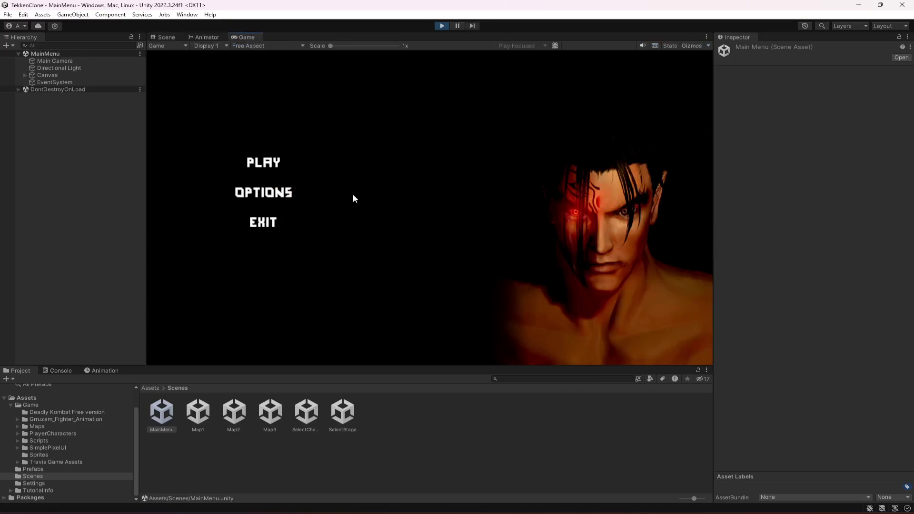
click(257, 162)
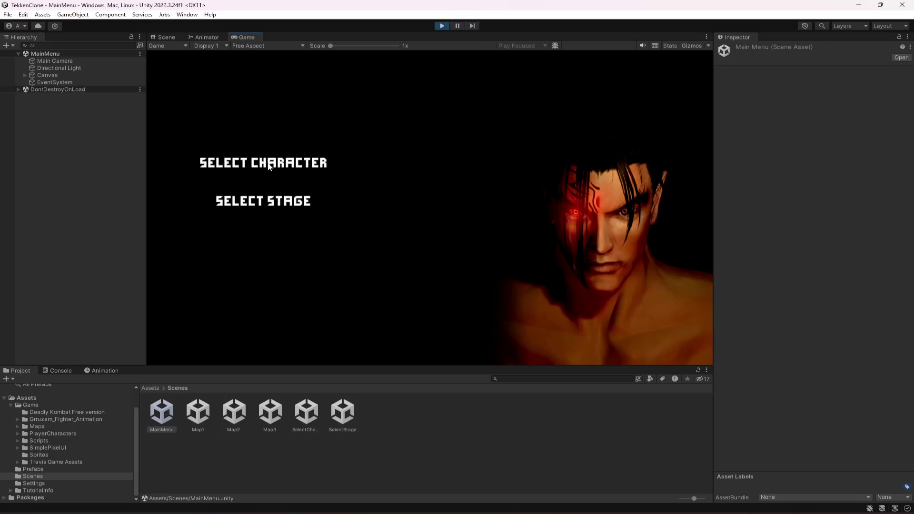
click(268, 162)
click(668, 211)
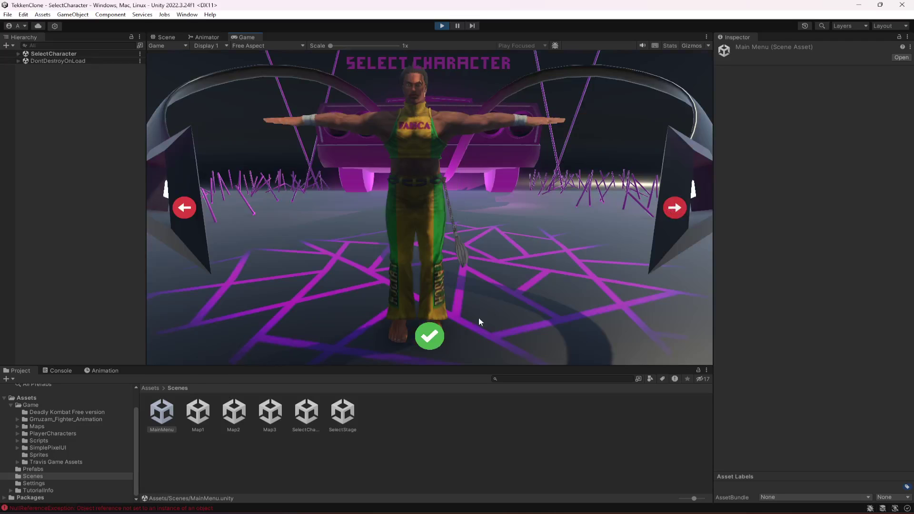
click(429, 336)
Start the Map2 stage from stage selection to test the pause menu's Main Menu option, and stop the game.
click(263, 165)
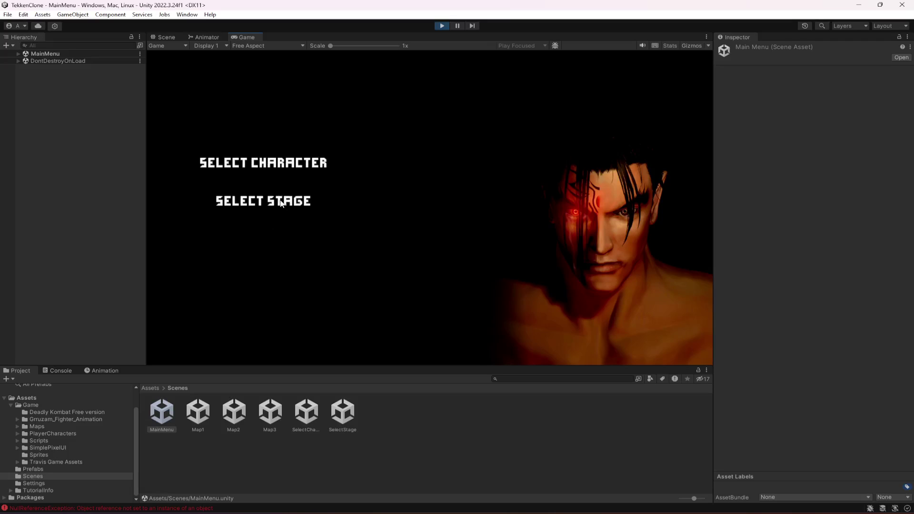
click(284, 202)
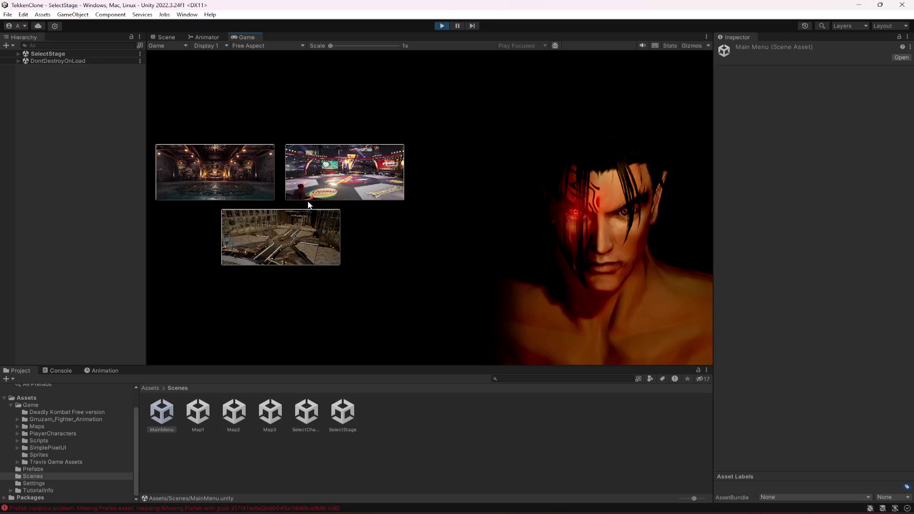
click(360, 180)
key(Escape)
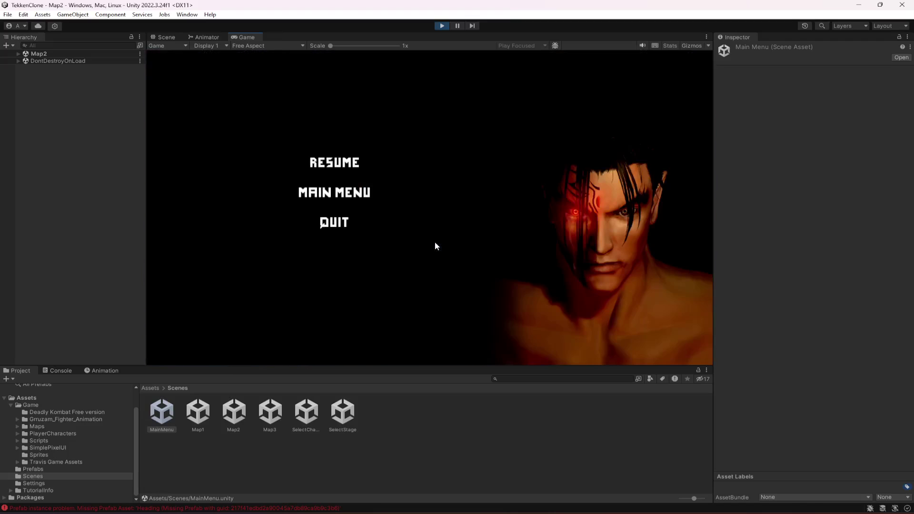
click(329, 192)
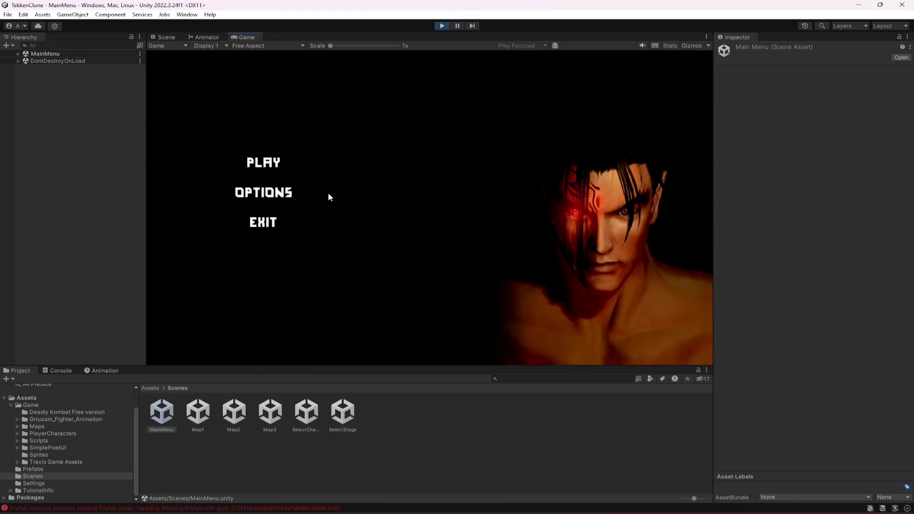
click(442, 26)
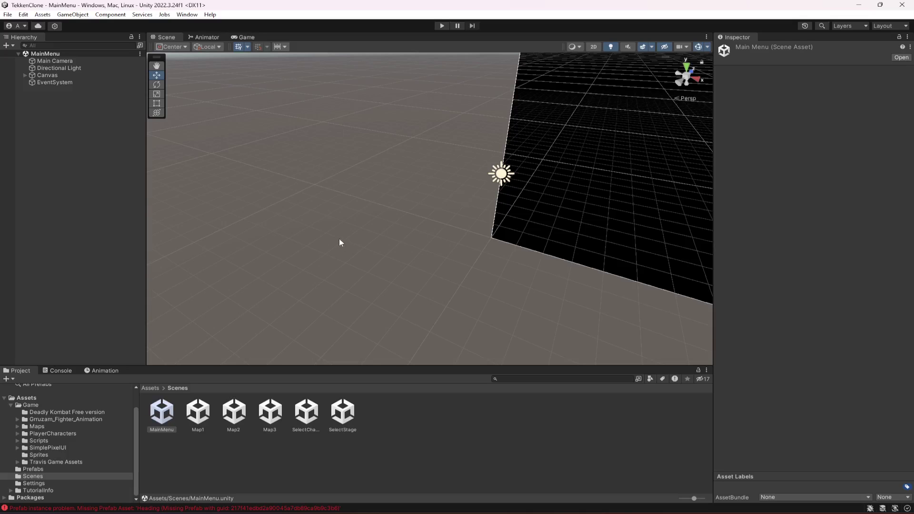
right_drag(523, 255, 557, 224)
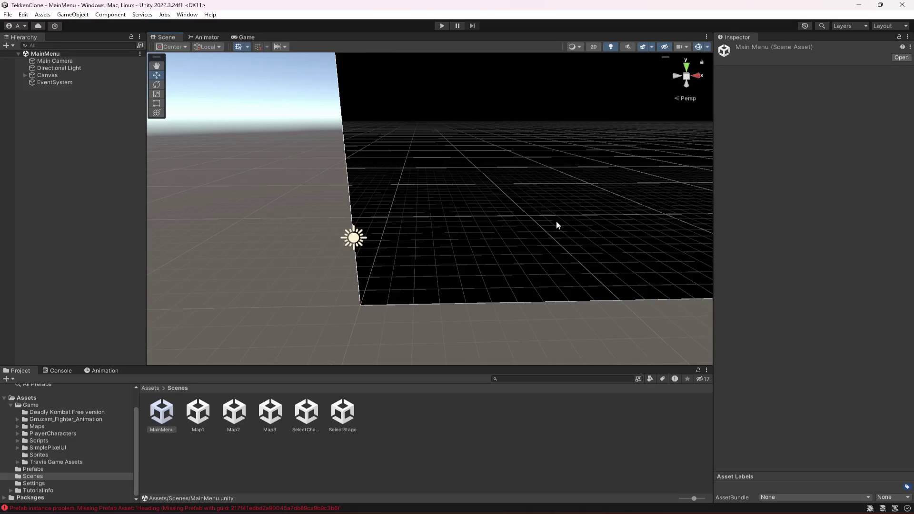